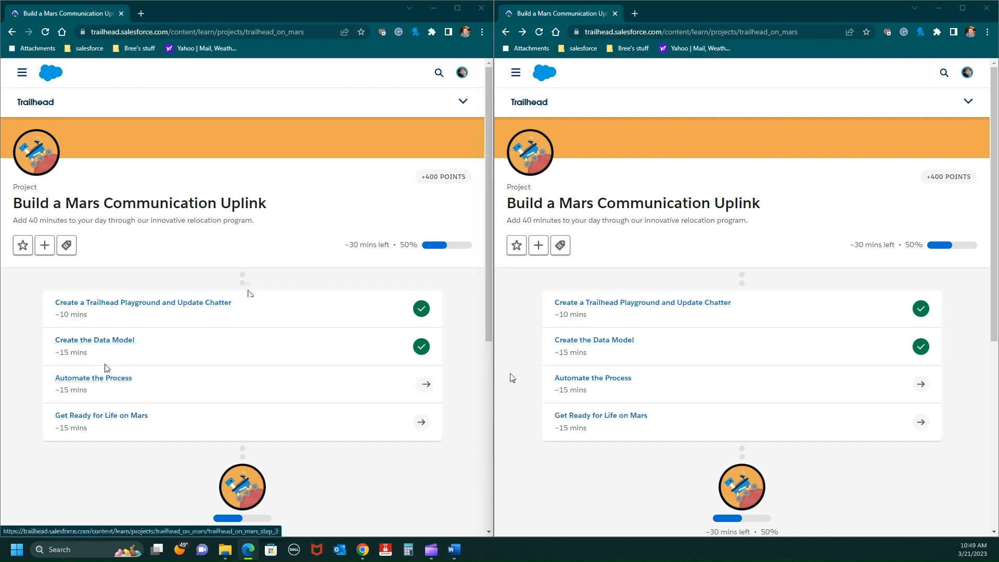
- Open the Automate the Process unit and launch the Mindful Narwhal Playground, placing it in the other browser window
left_click(609, 384)
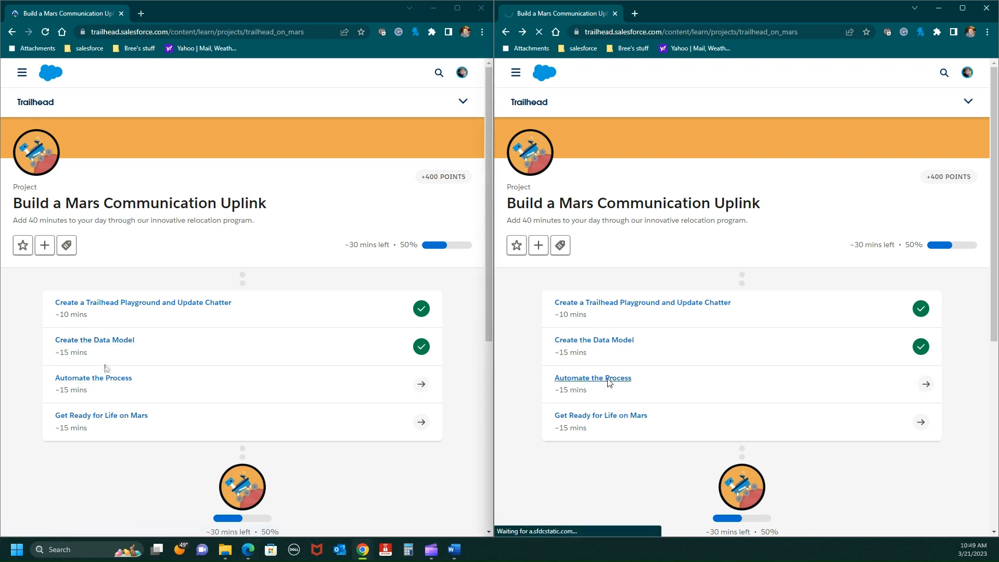
scroll(613, 337, "down", 8)
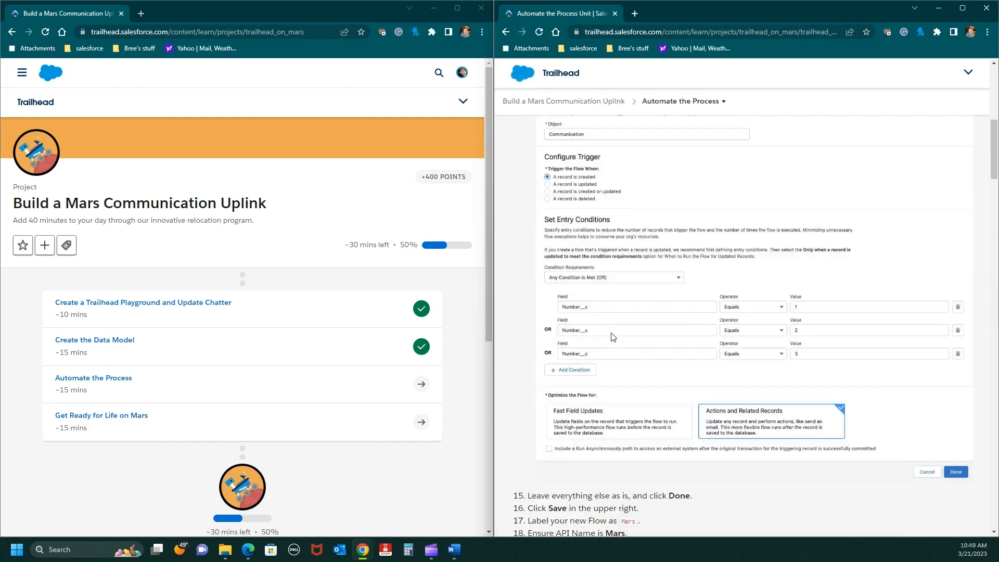
scroll(612, 337, "down", 20)
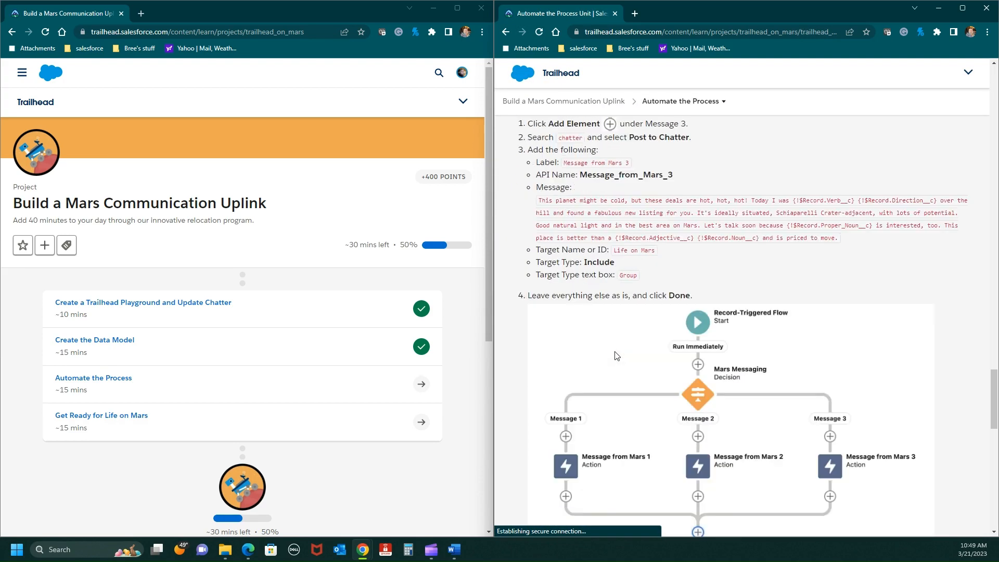
scroll(616, 355, "down", 15)
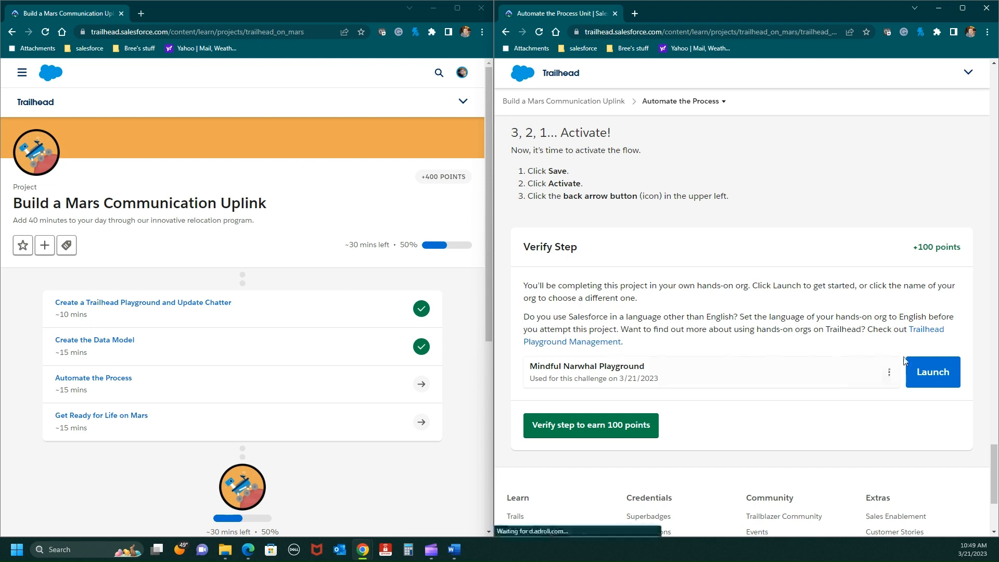
left_click(935, 373)
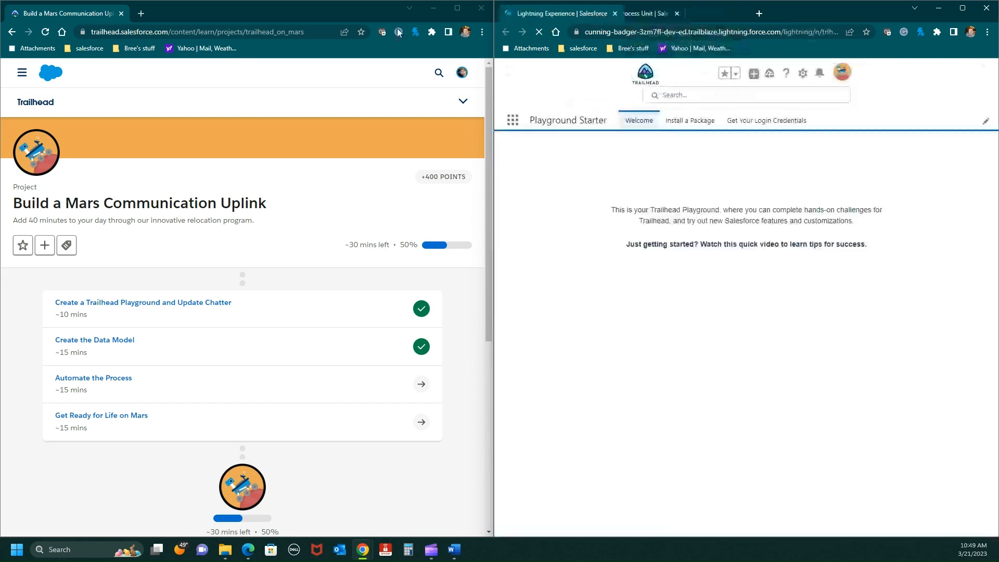
left_click_drag(556, 13, 163, 14)
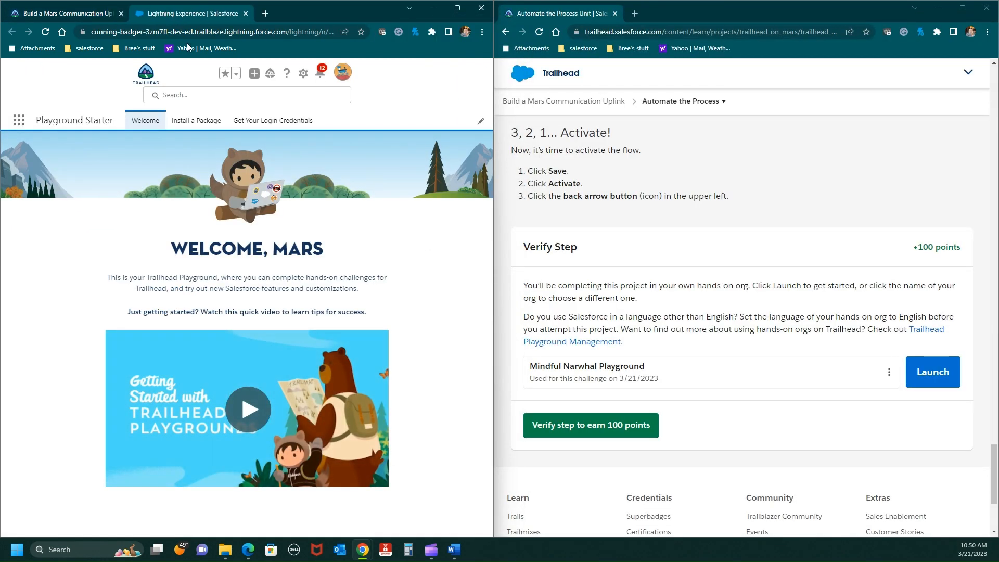
- Return to the start of the unit's instructions and open the Flows page in the playground's Setup
scroll(728, 369, "up", 10)
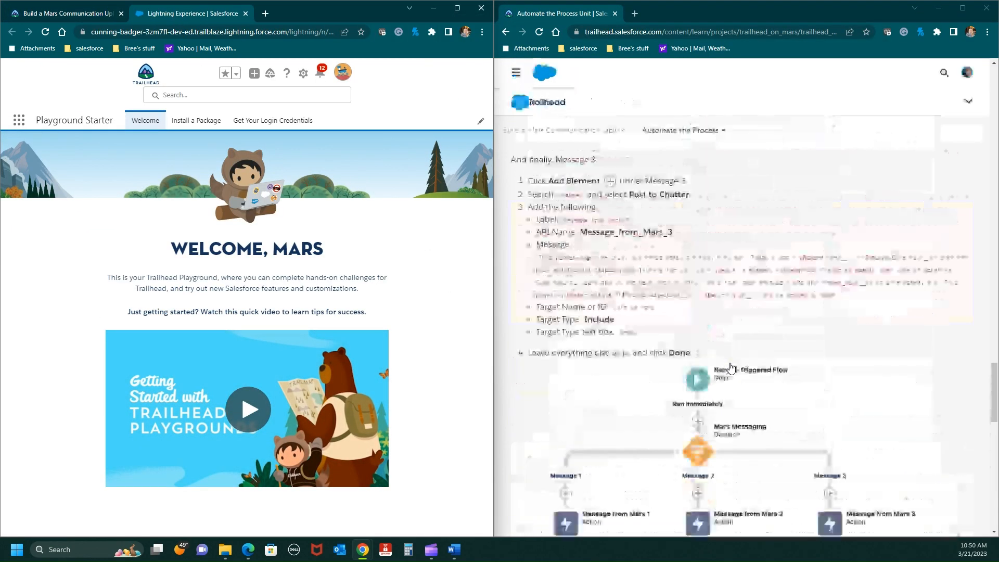
scroll(731, 367, "up", 15)
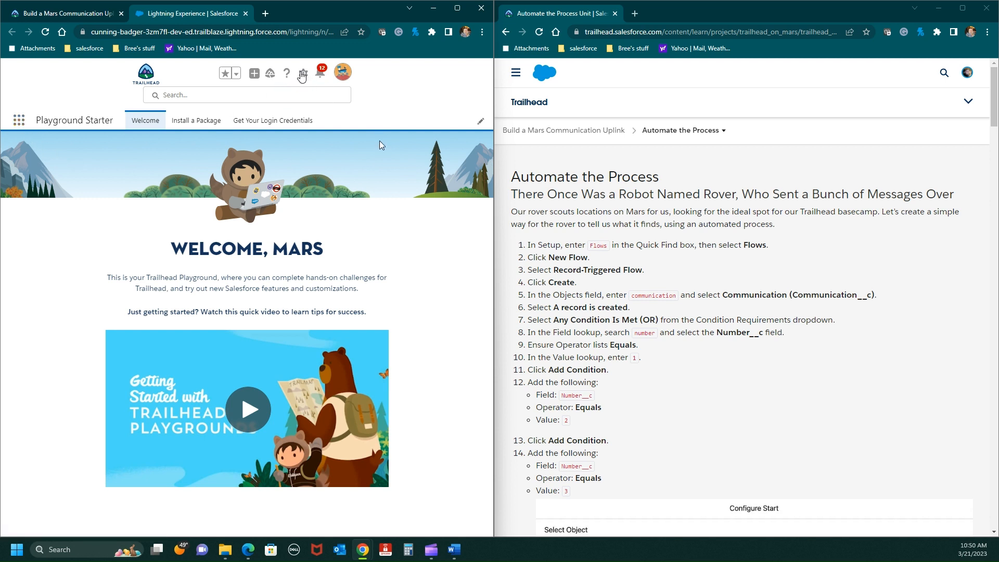
left_click(303, 73)
left_click(265, 103)
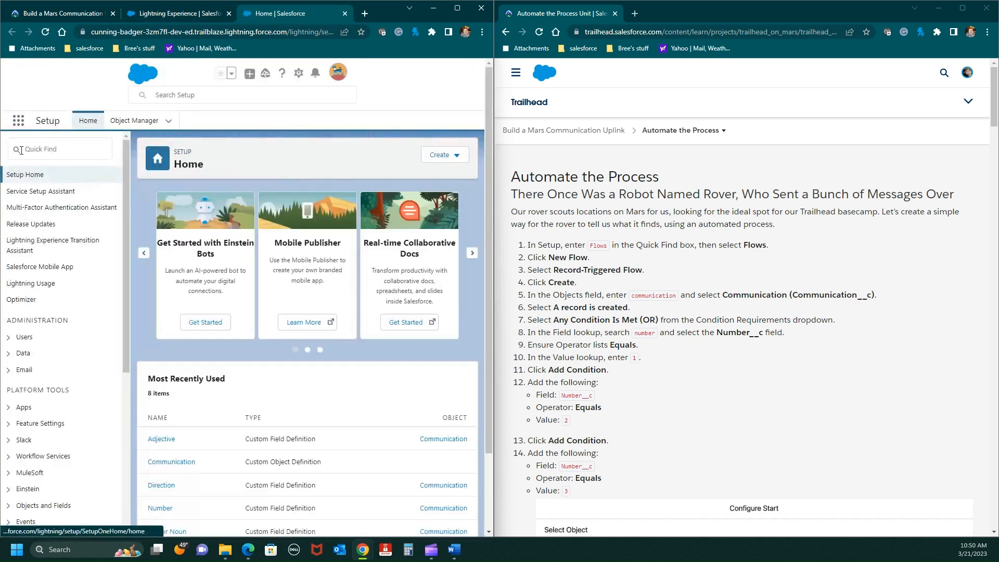
left_click(21, 150)
type("flowsa")
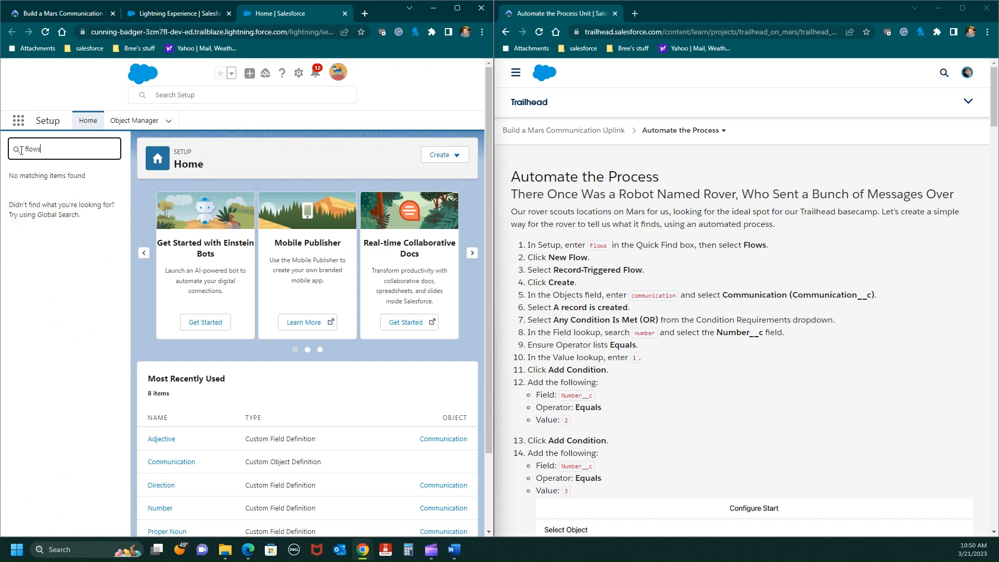
left_click(45, 191)
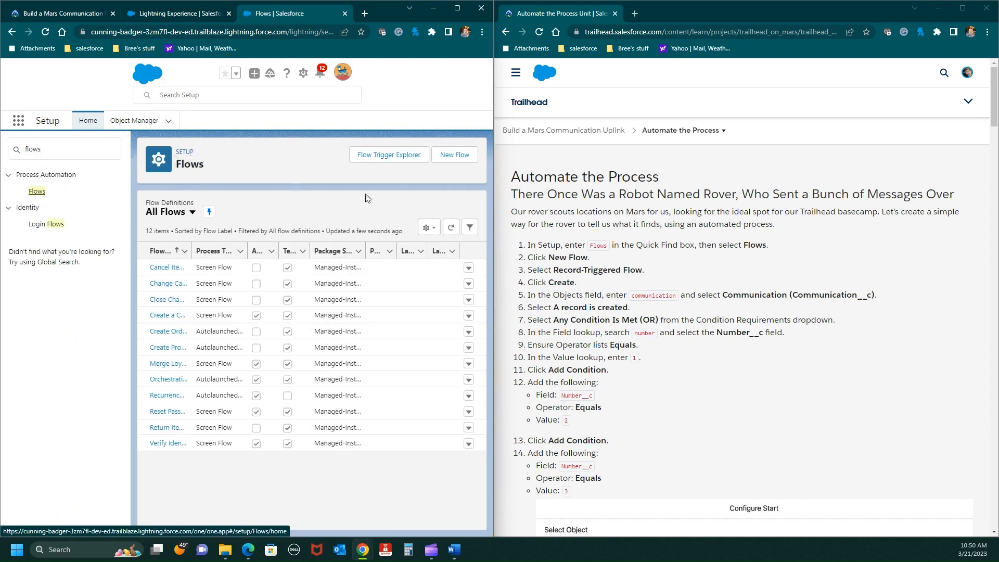
- Create a new Record-Triggered Flow
left_click(453, 156)
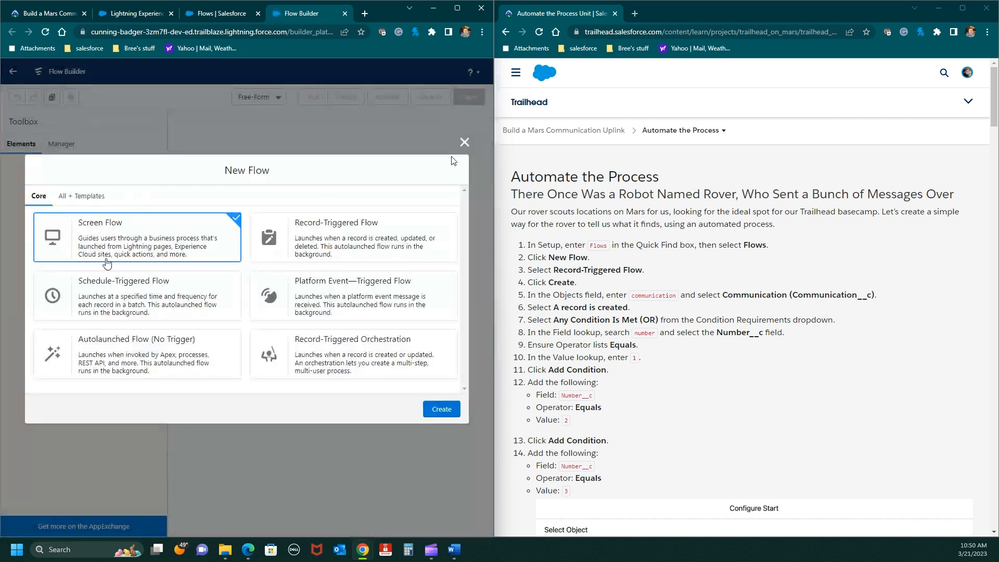
left_click(310, 229)
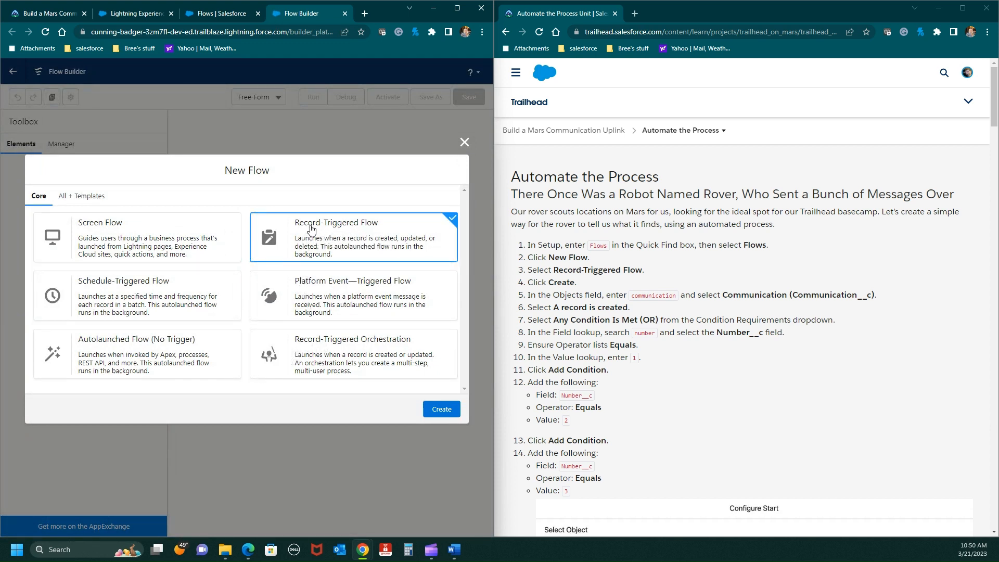
left_click(451, 409)
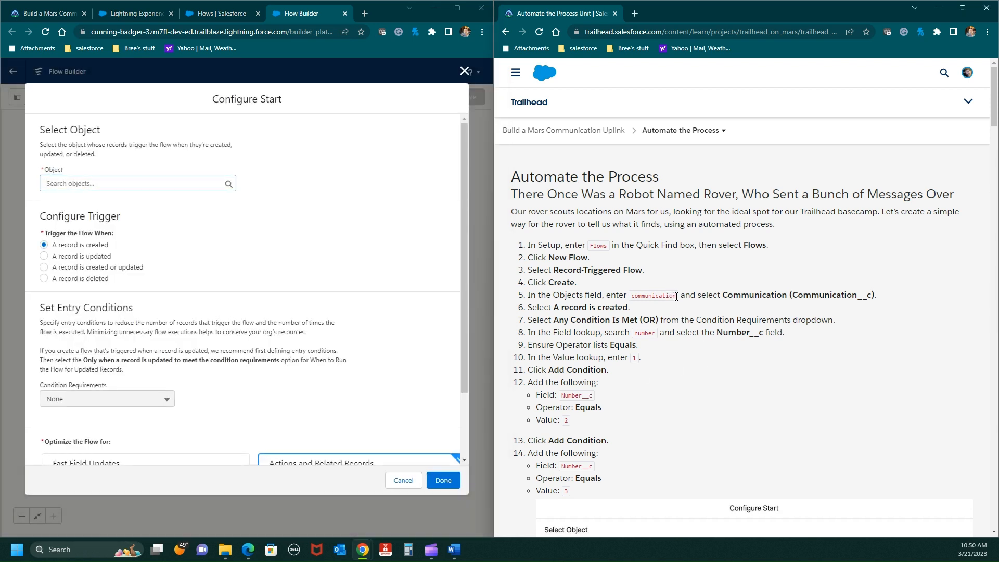
- Set the flow's triggering object to Communication (Communication__c), using the search term copied from the unit's instructions
left_click_drag(678, 295, 632, 298)
key("ctrl+c")
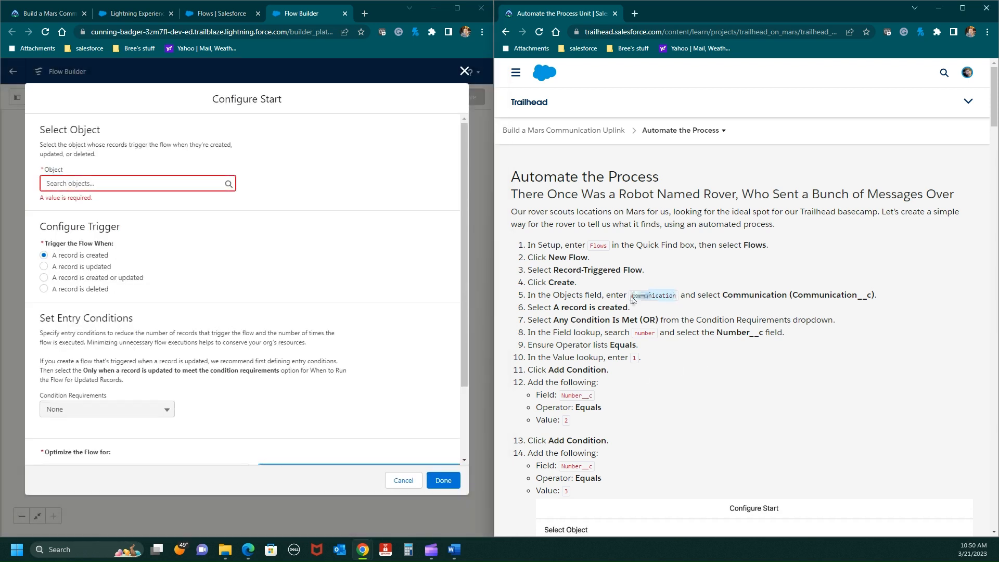
right_click(633, 295)
left_click(653, 306)
left_click(105, 179)
key("ctrl+v")
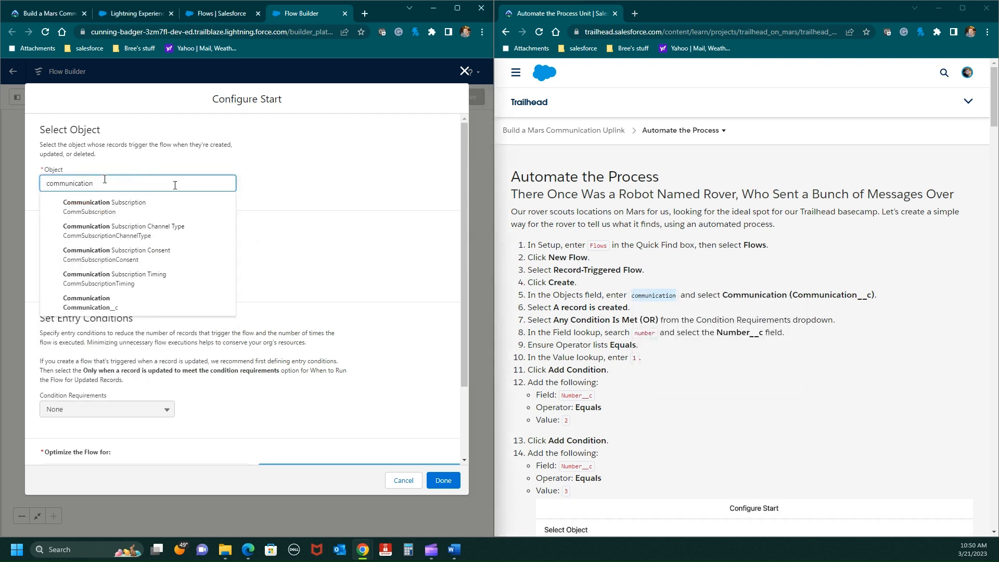
left_click(86, 301)
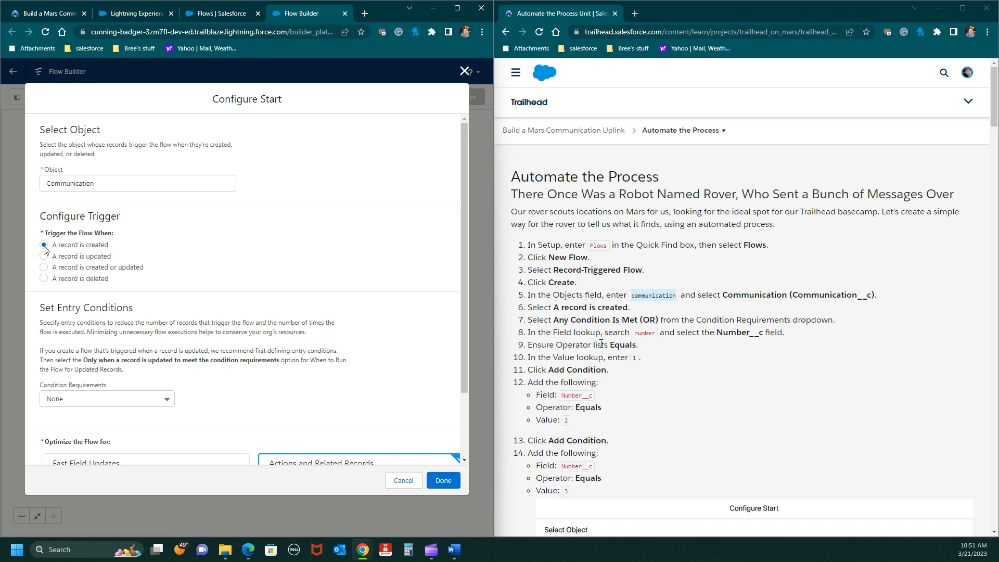
- Set the condition requirements to Any Condition Is Met (OR) and define the first entry condition as Number__c Equals 1
left_click(166, 400)
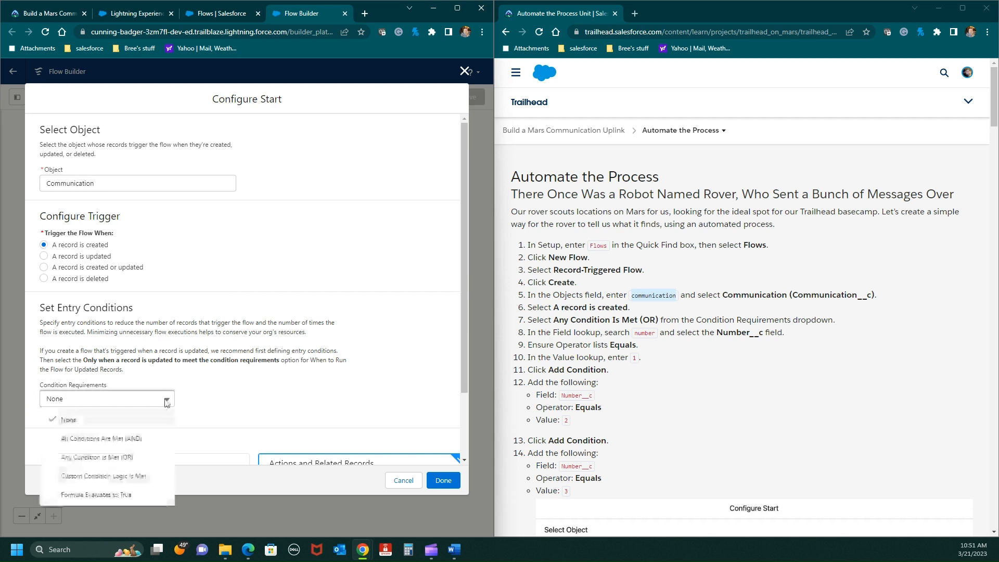
left_click(89, 459)
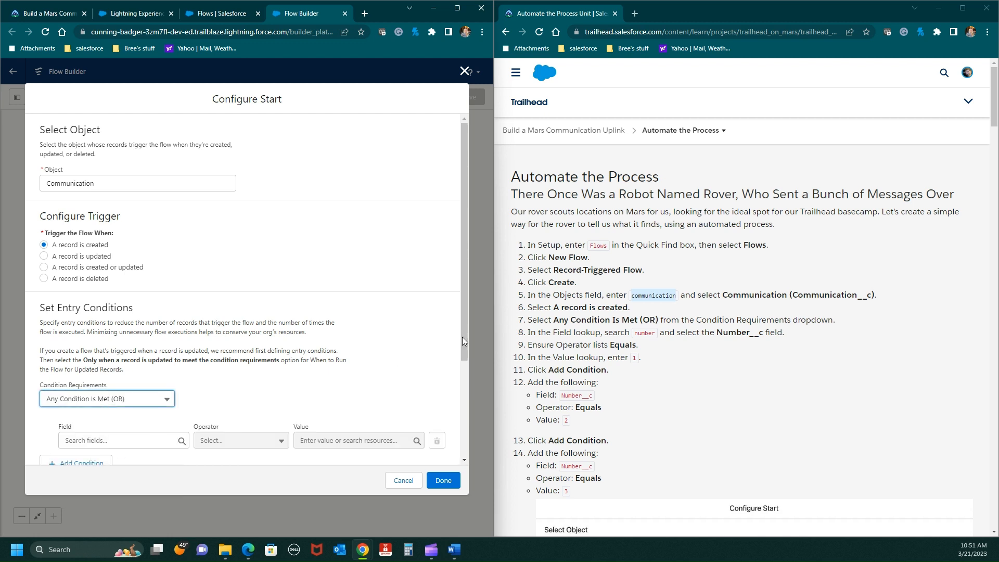
scroll(688, 358, "down", 1)
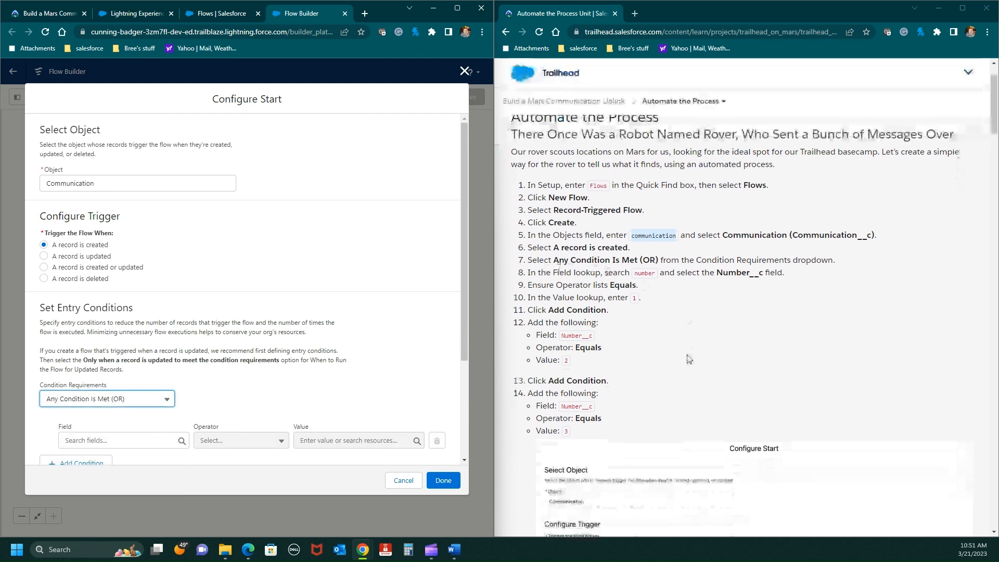
scroll(338, 320, "down", 2)
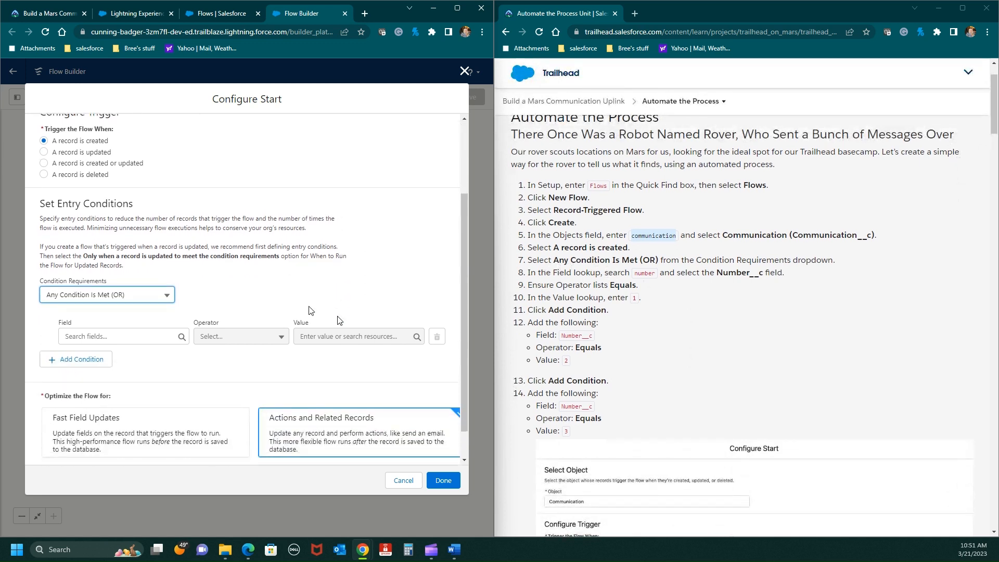
left_click(119, 336)
type("num")
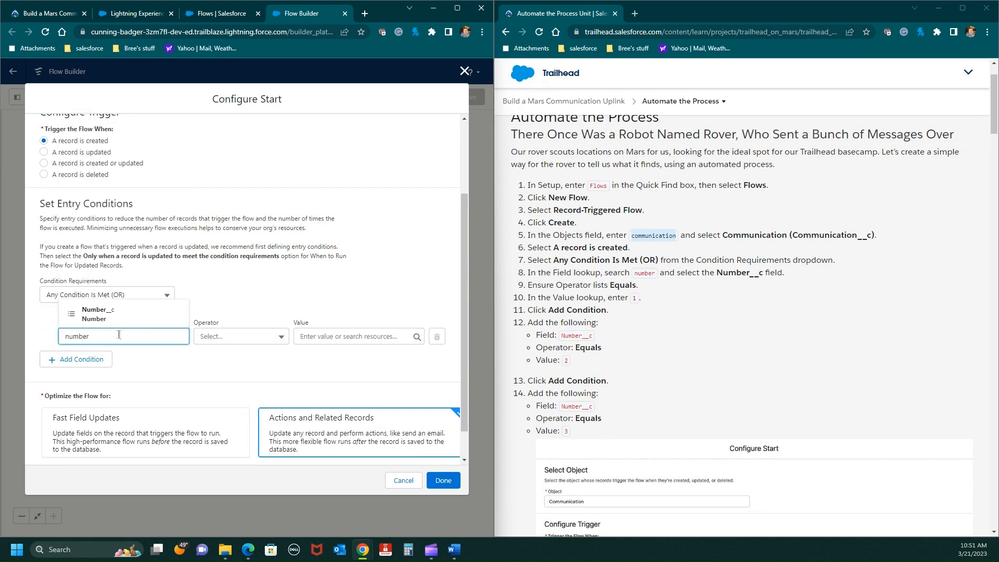
type("ber")
left_click(99, 314)
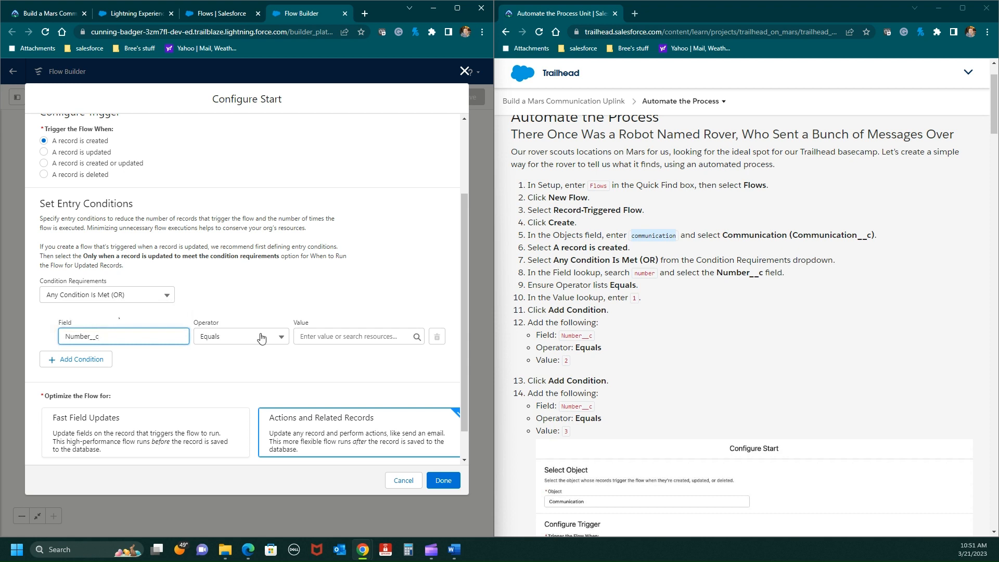
left_click(327, 336)
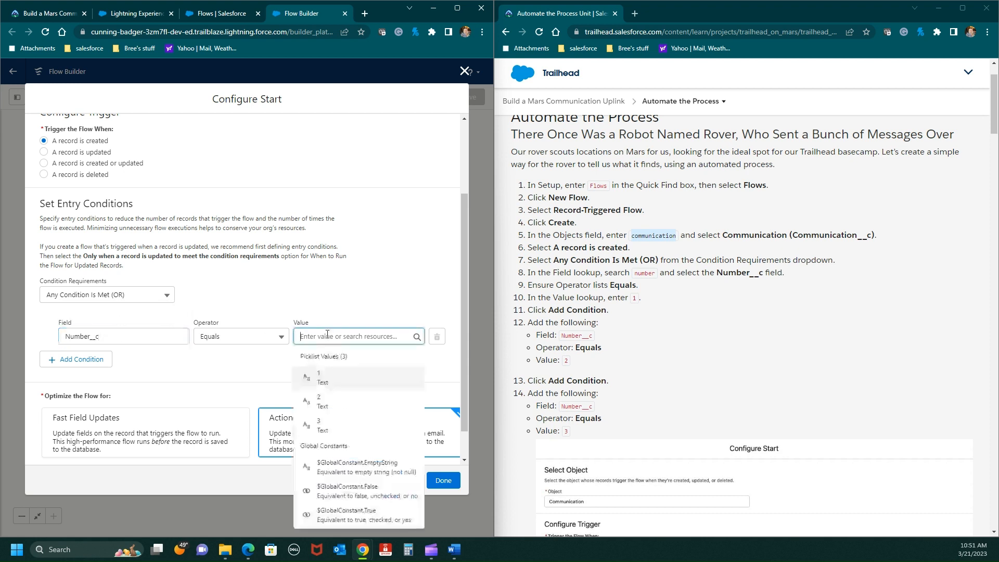
left_click(338, 377)
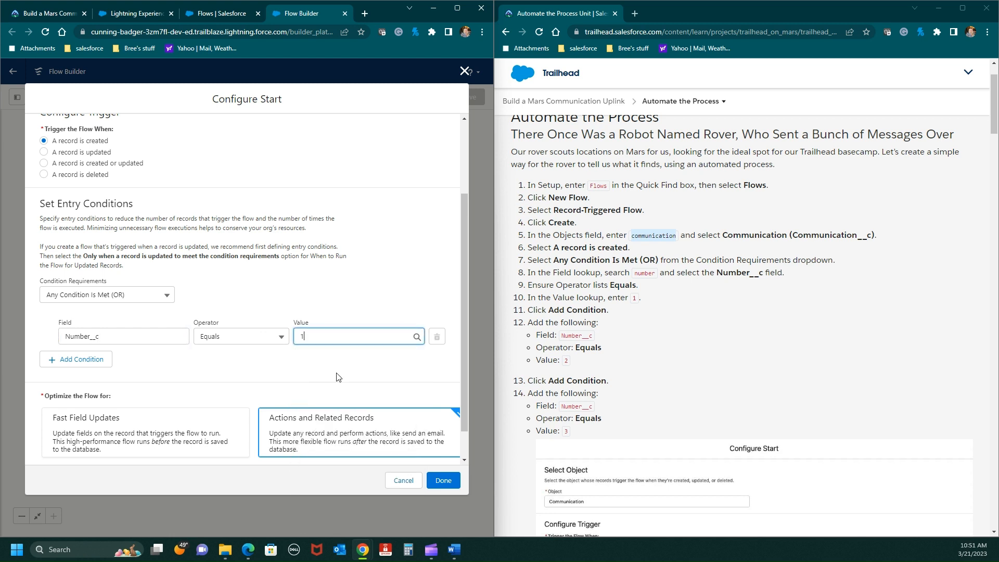
- Add a second entry condition with Number__c Equals 2
left_click(88, 363)
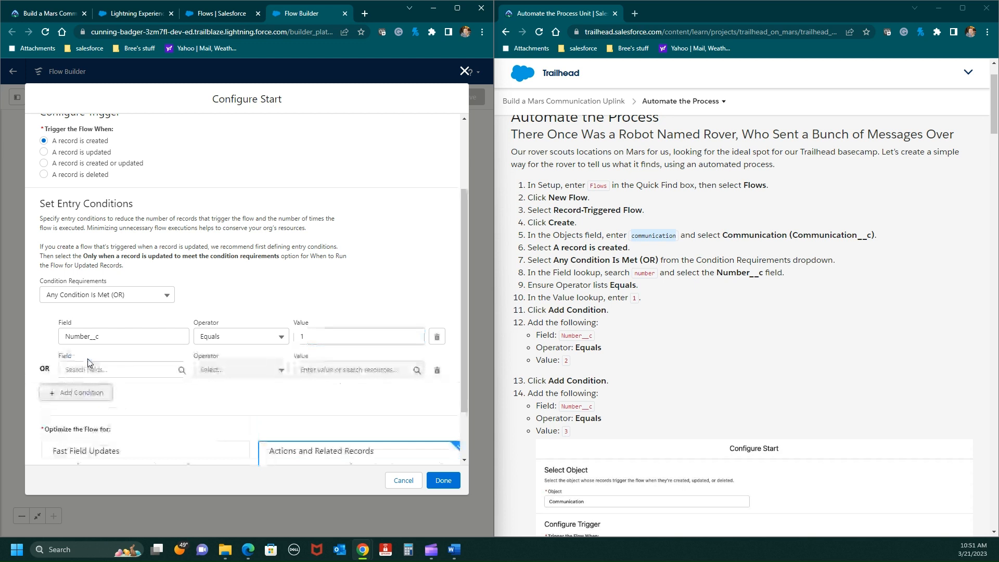
left_click(144, 368)
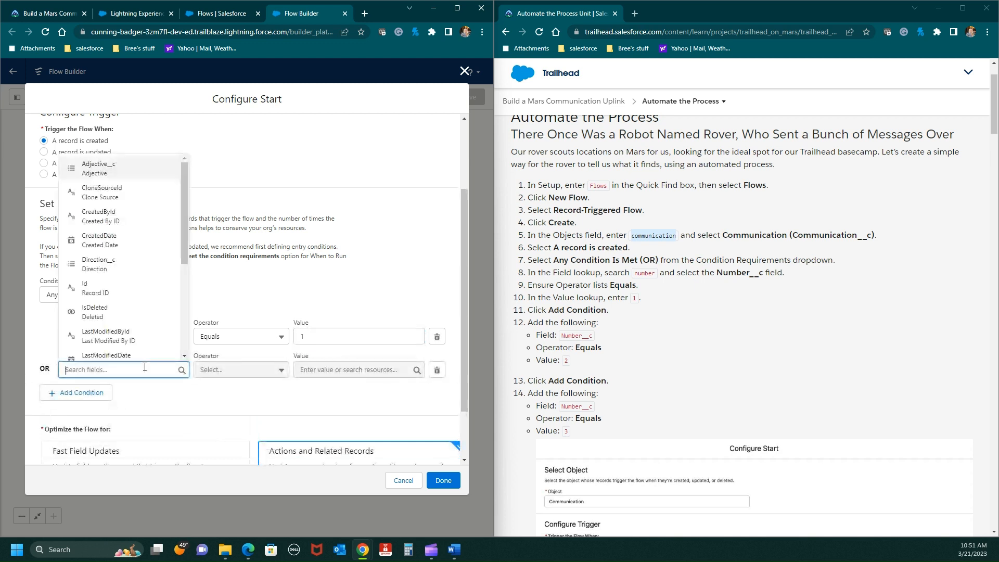
type("number")
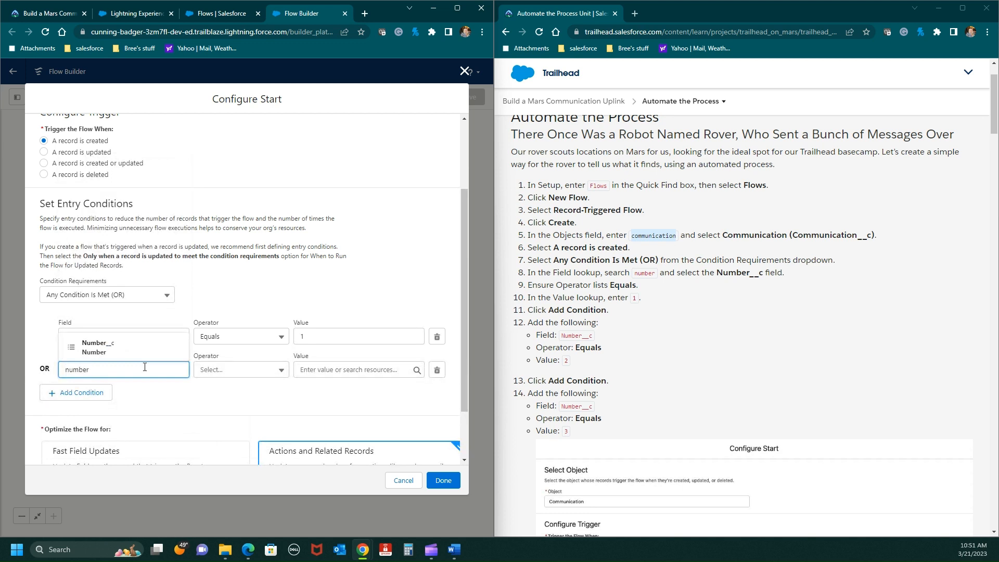
left_click(98, 347)
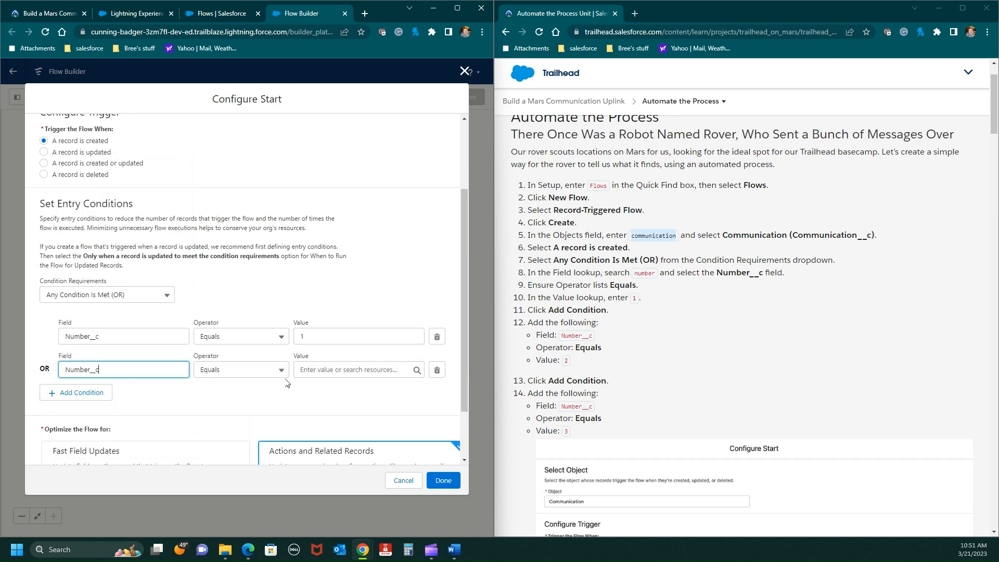
left_click(312, 369)
type("2")
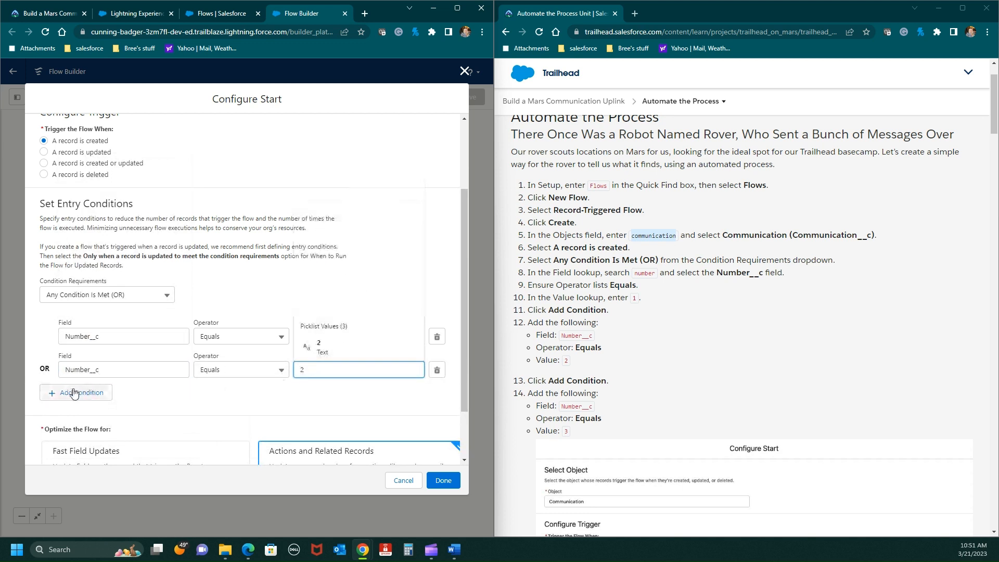
- Add a third entry condition with Number__c Equals 3
left_click(76, 392)
left_click(79, 403)
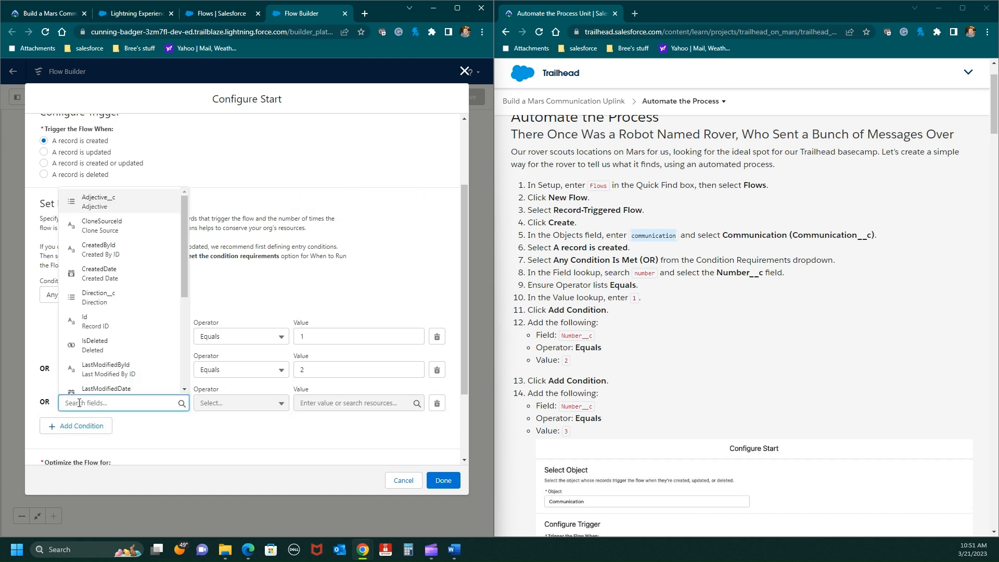
type("numb")
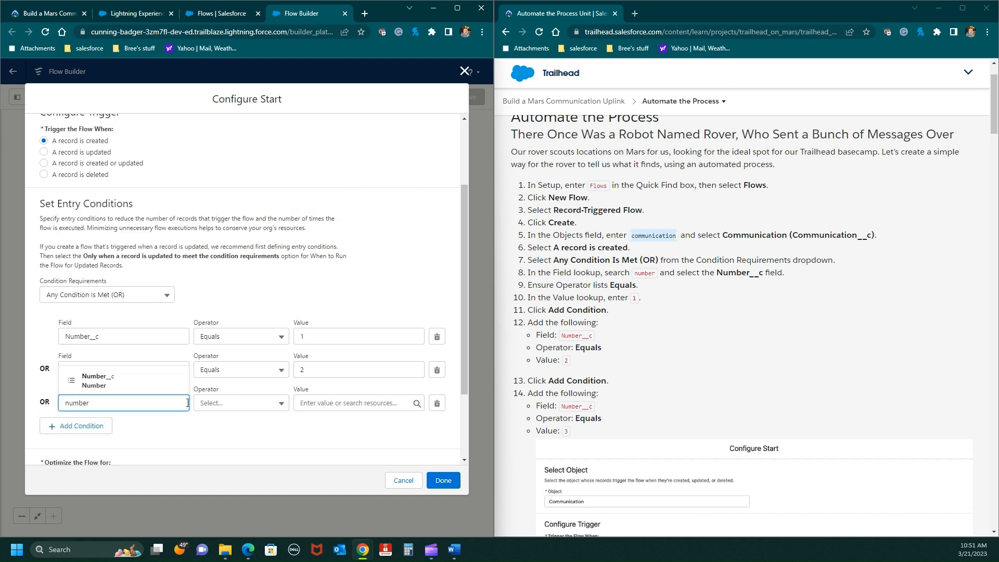
type("er")
left_click(281, 403)
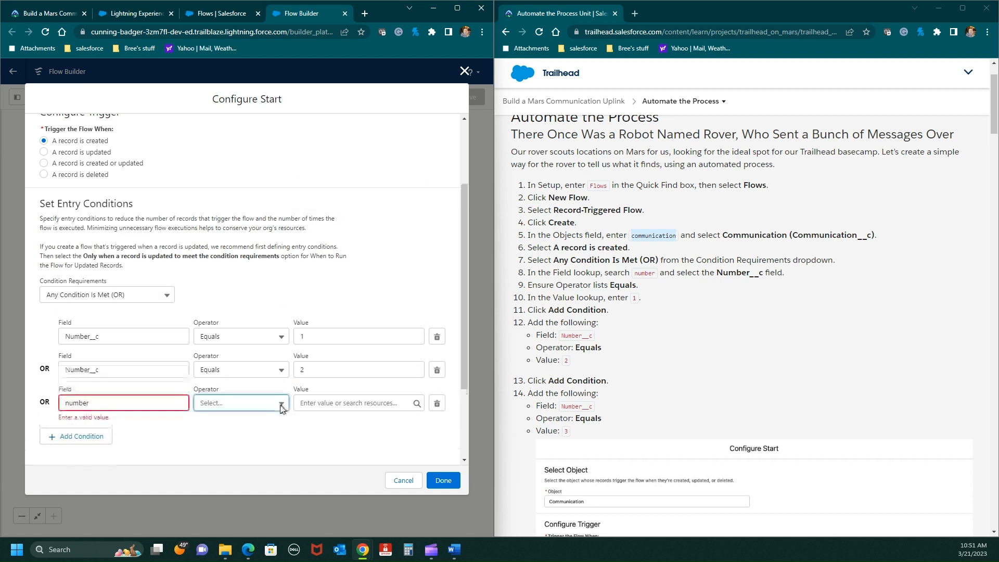
left_click(105, 404)
left_click(102, 428)
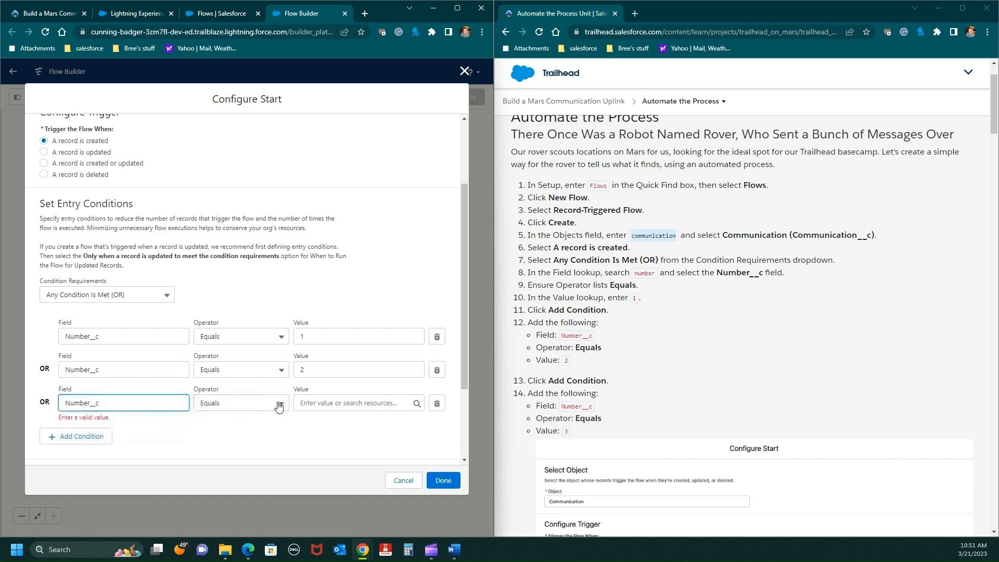
left_click(295, 403)
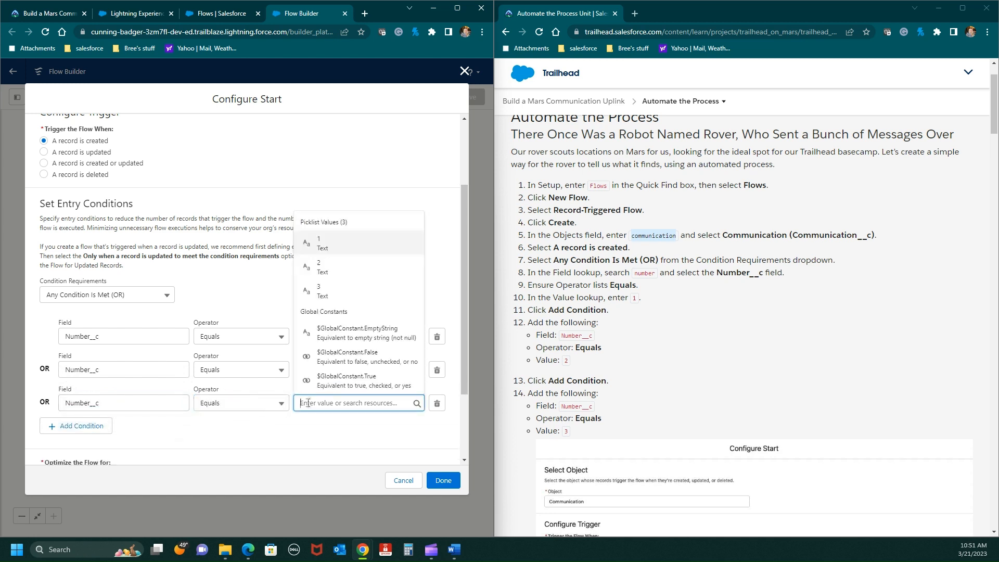
type("3")
left_click(663, 383)
- Check the entry conditions against the unit's reference screenshot and finish the flow's start configuration
scroll(669, 382, "down", 4)
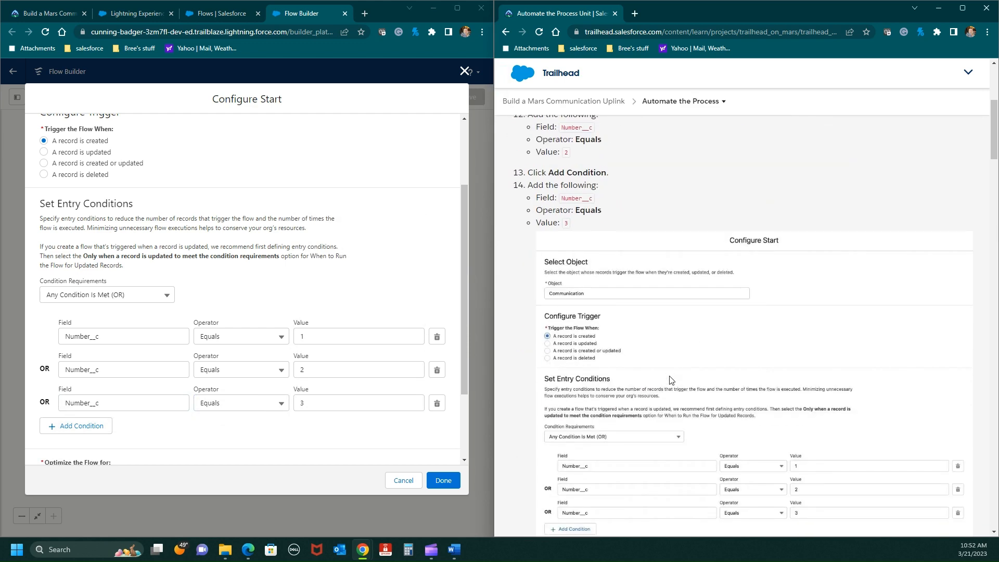
scroll(671, 380, "down", 3)
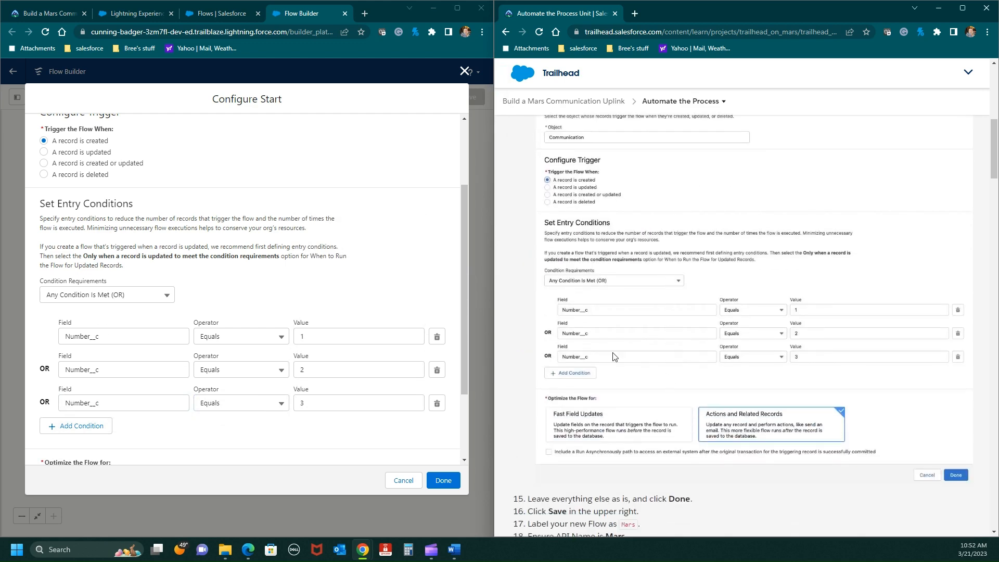
left_click(441, 486)
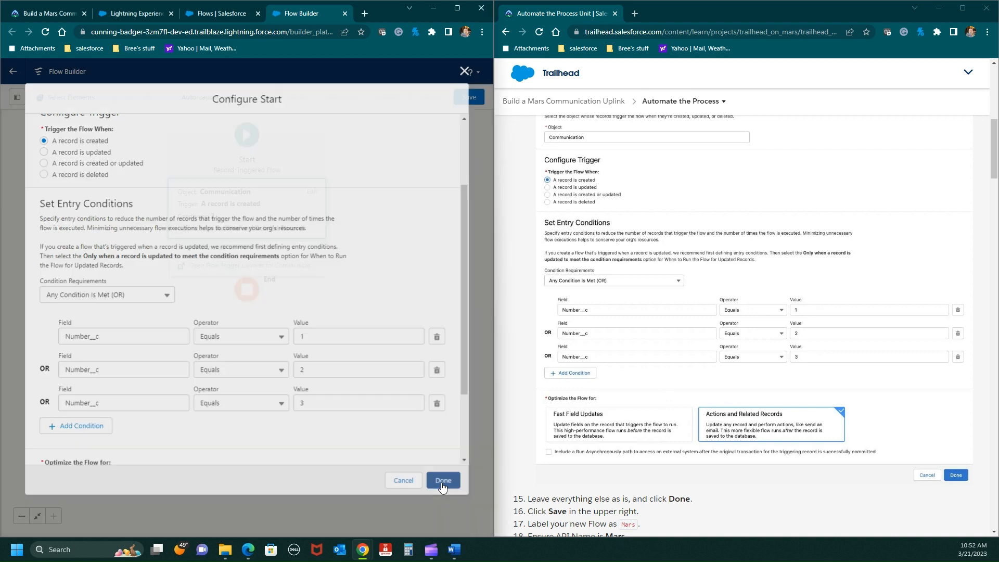
- Save the flow with the label Mars copied from the instructions and the API name Mars
scroll(525, 522, "down", 4)
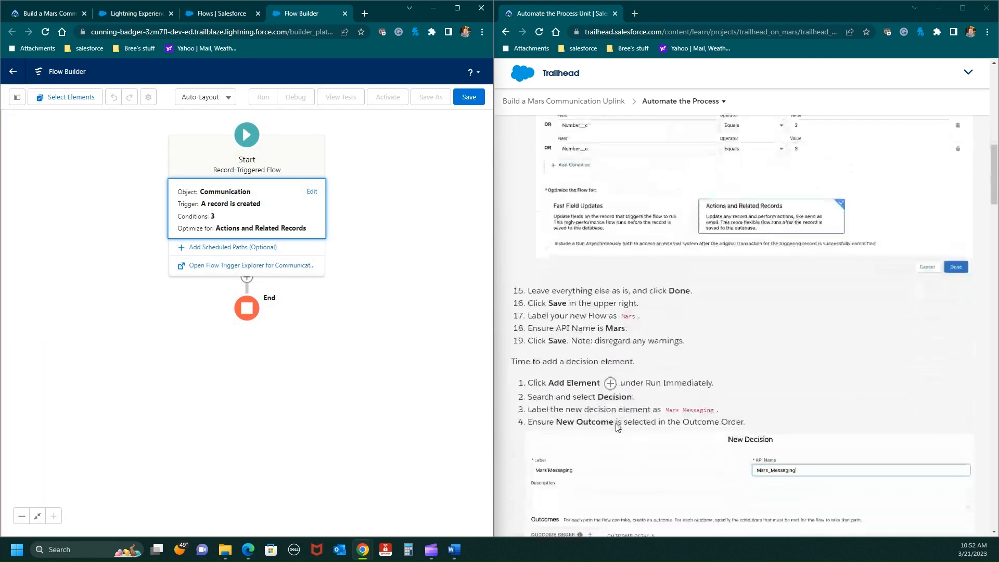
left_click(463, 98)
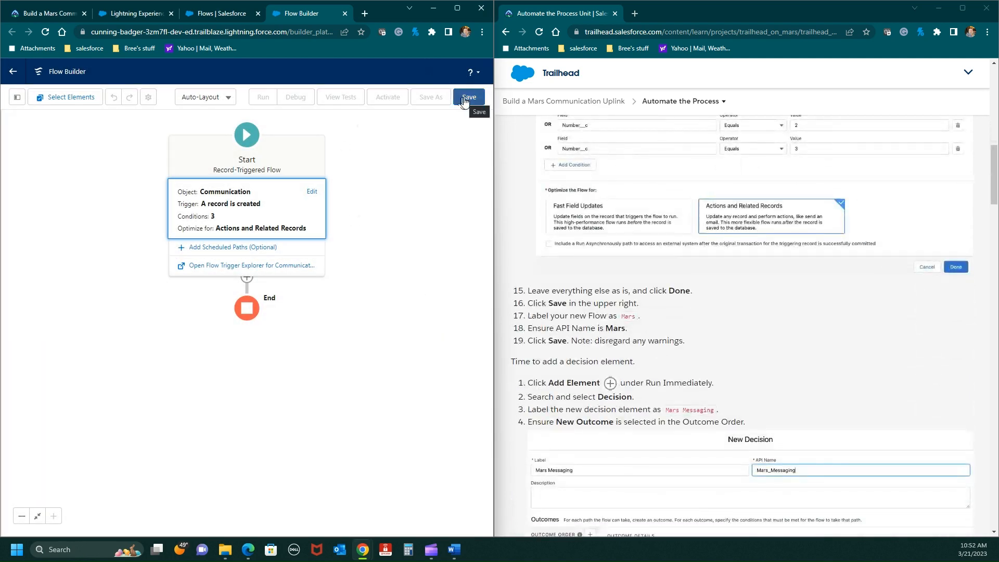
double_click(628, 317)
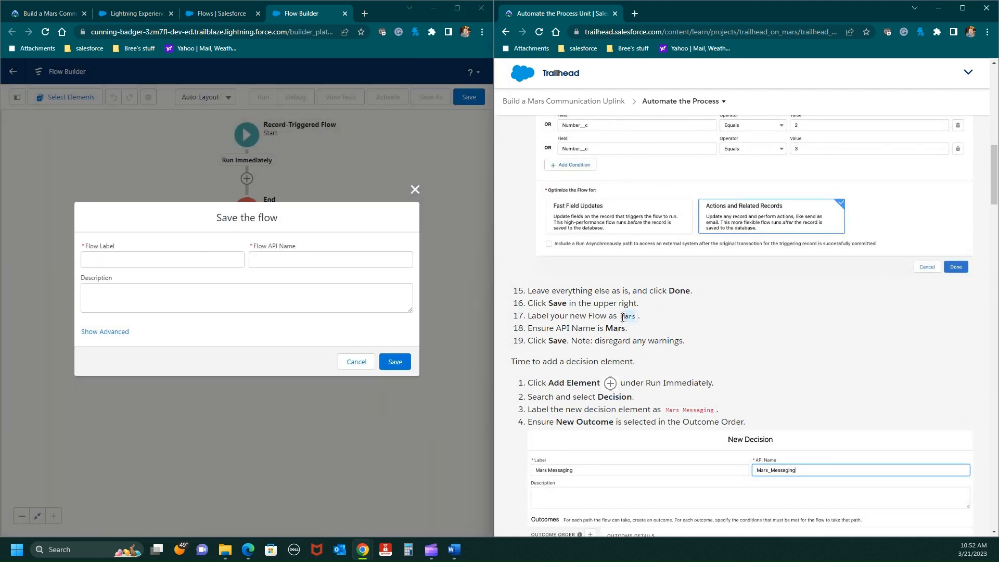
right_click(622, 317)
left_click(636, 329)
left_click(116, 256)
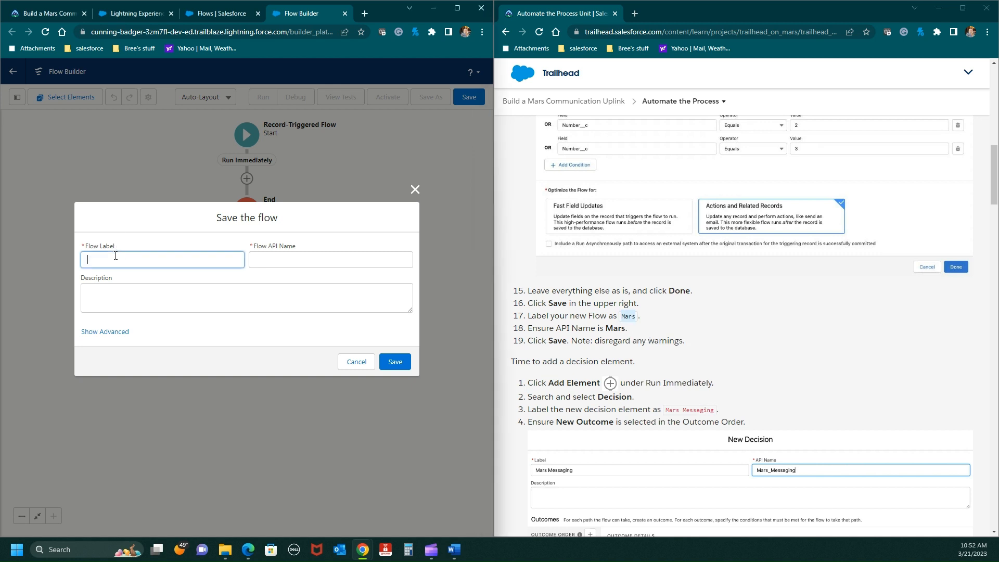
left_click(226, 303)
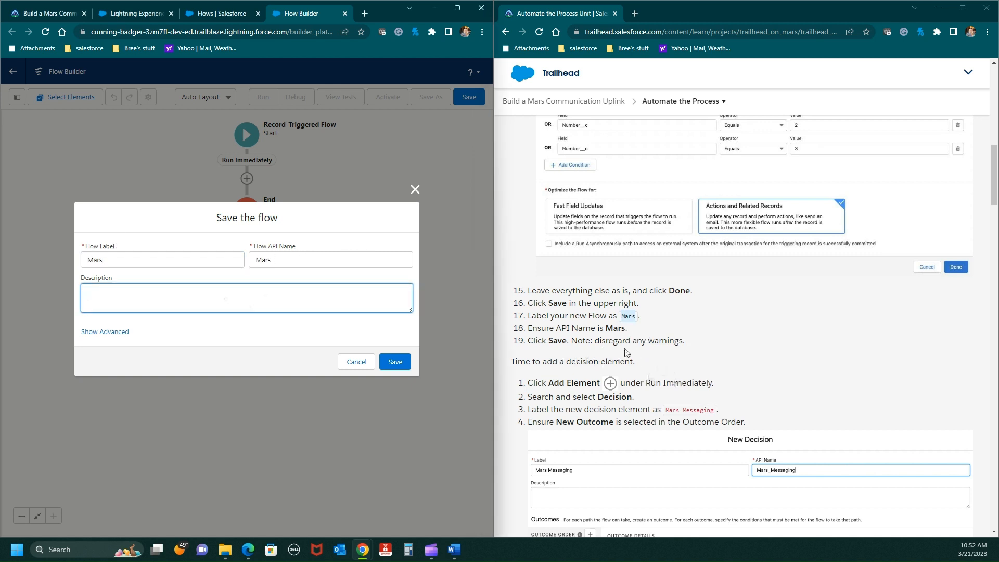
left_click(396, 362)
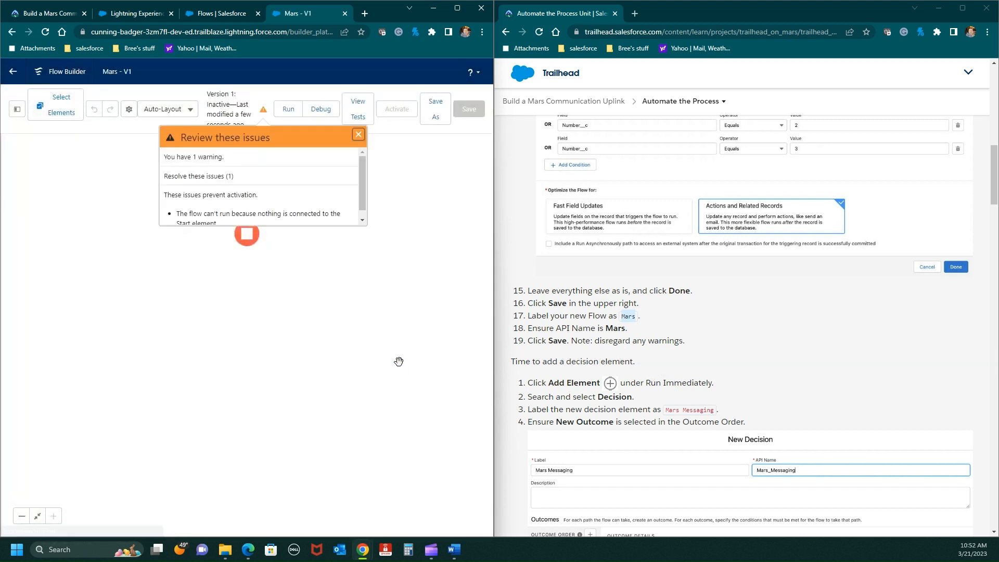
- Read the issues listed for the saved flow and dismiss the notice
scroll(352, 177, "down", 1)
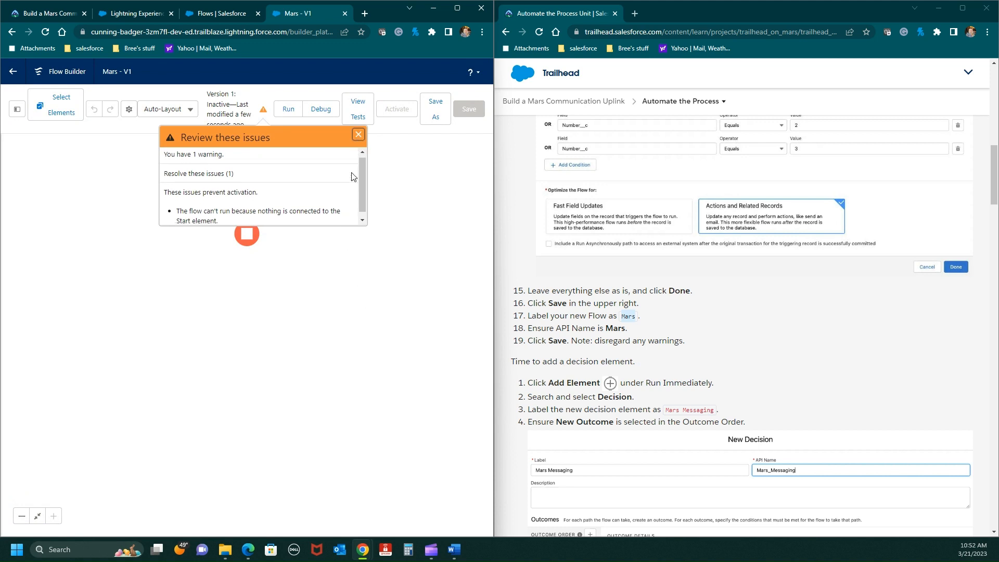
scroll(353, 177, "down", 1)
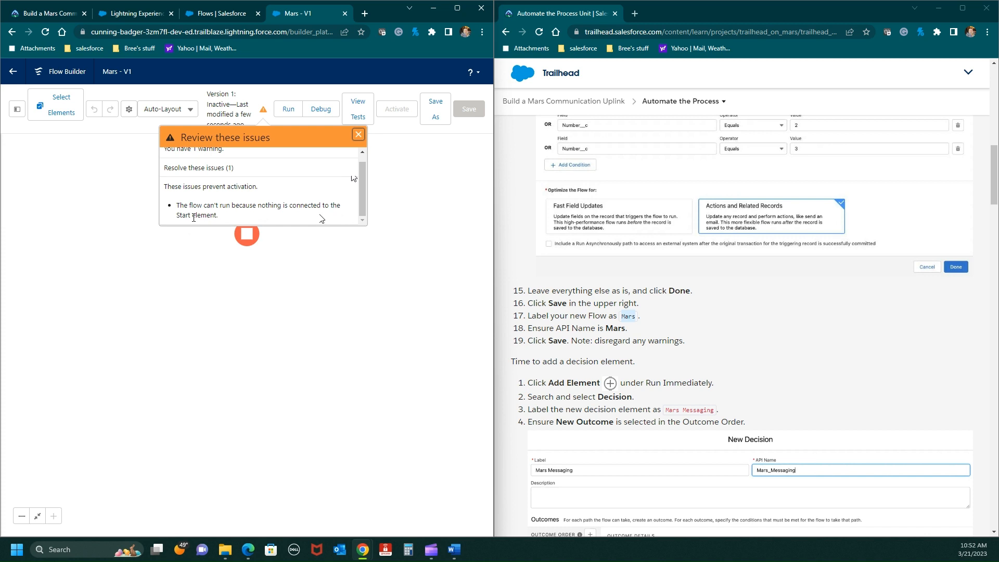
left_click(358, 134)
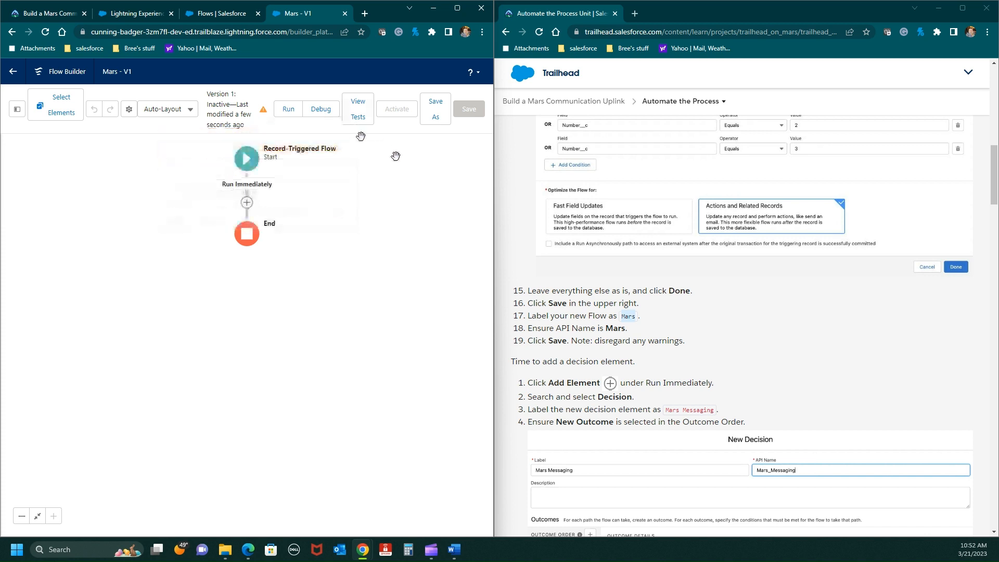
- Add a Decision element under Run Immediately, searching the elements for "de"
left_click(248, 204)
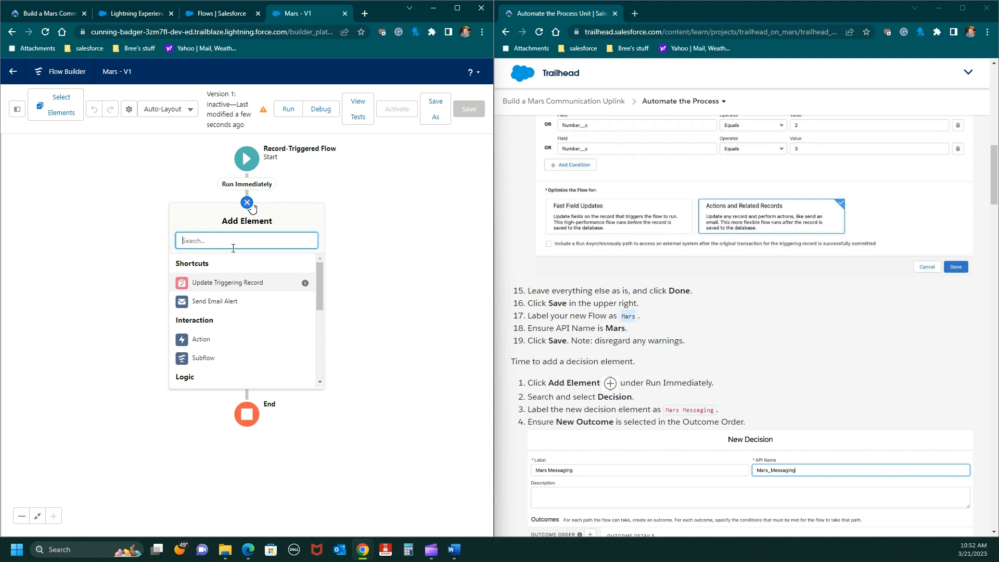
type("de")
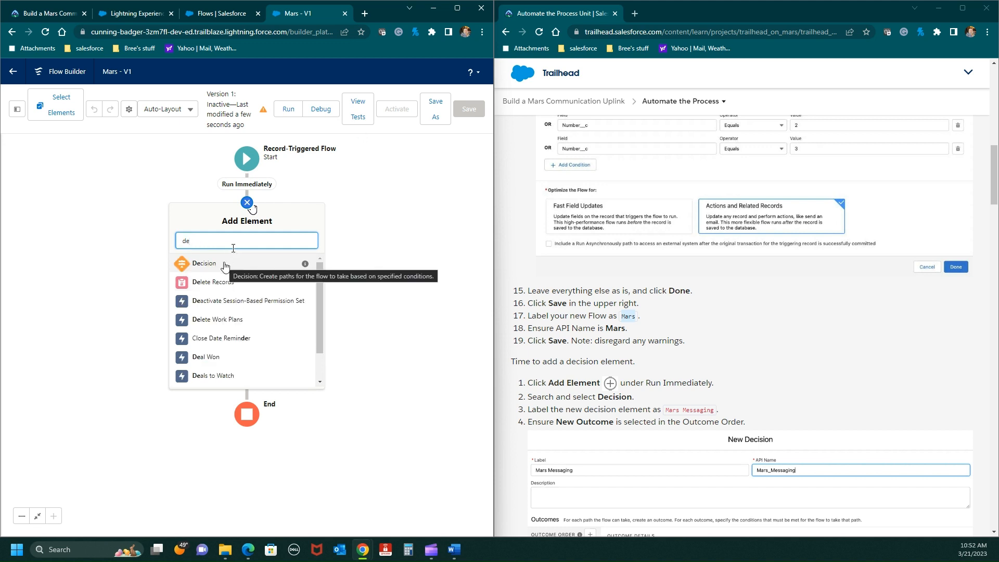
left_click(226, 264)
- Label the new decision Mars Messaging, copied from the instructions, with the API name Mars_Messaging
scroll(699, 372, "down", 2)
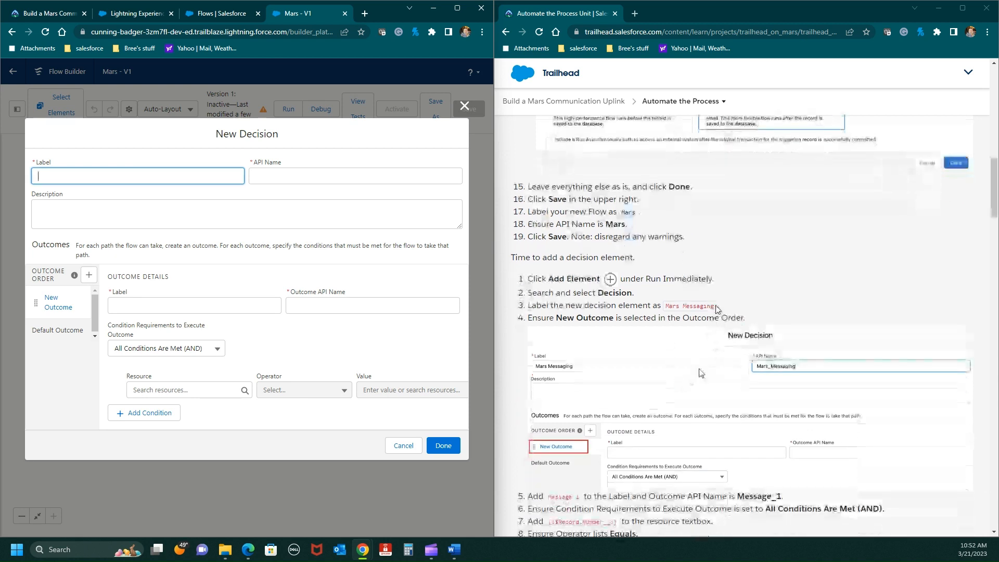
left_click(714, 308)
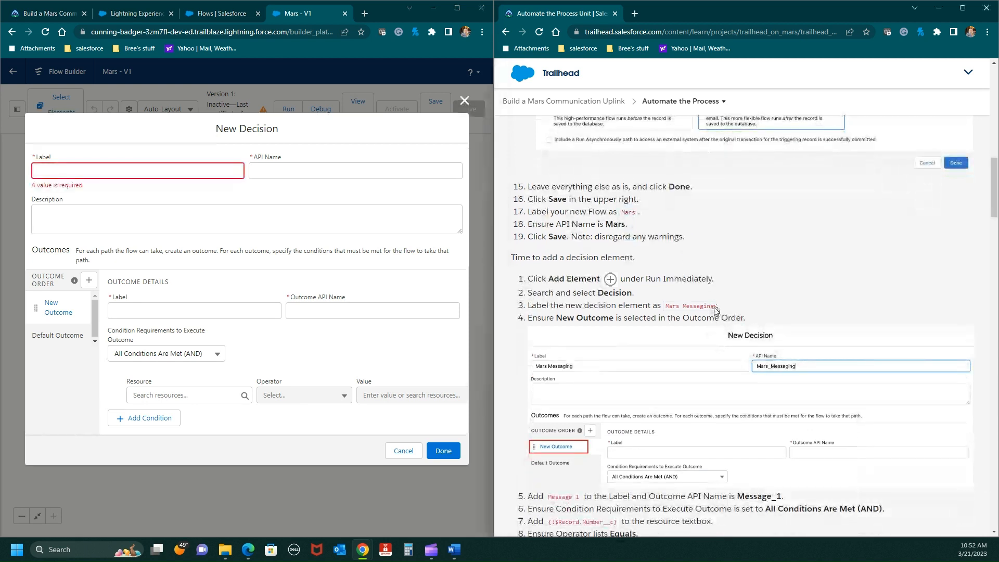
left_click_drag(715, 310, 667, 308)
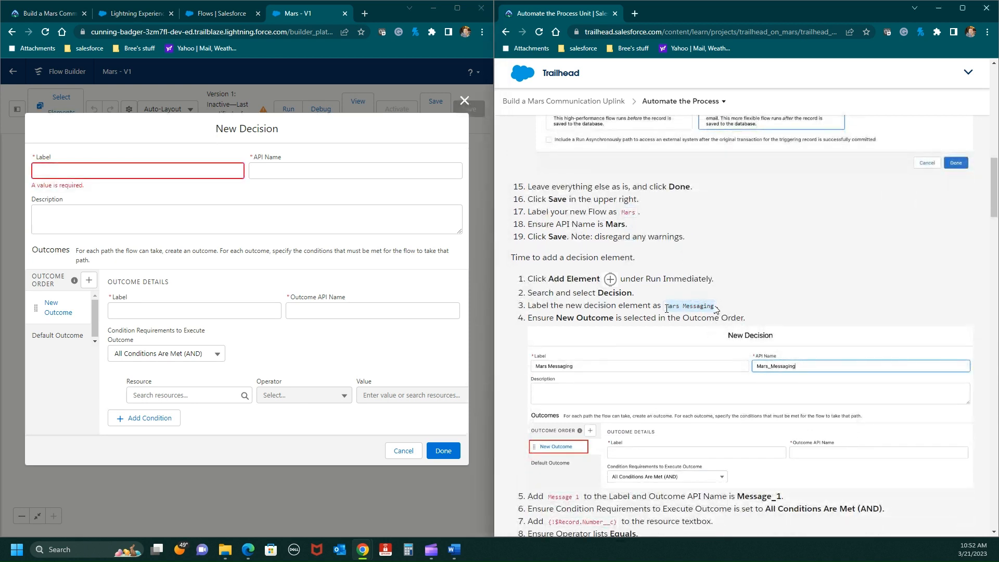
right_click(670, 307)
left_click(699, 315)
left_click(85, 168)
key("ctrl+v")
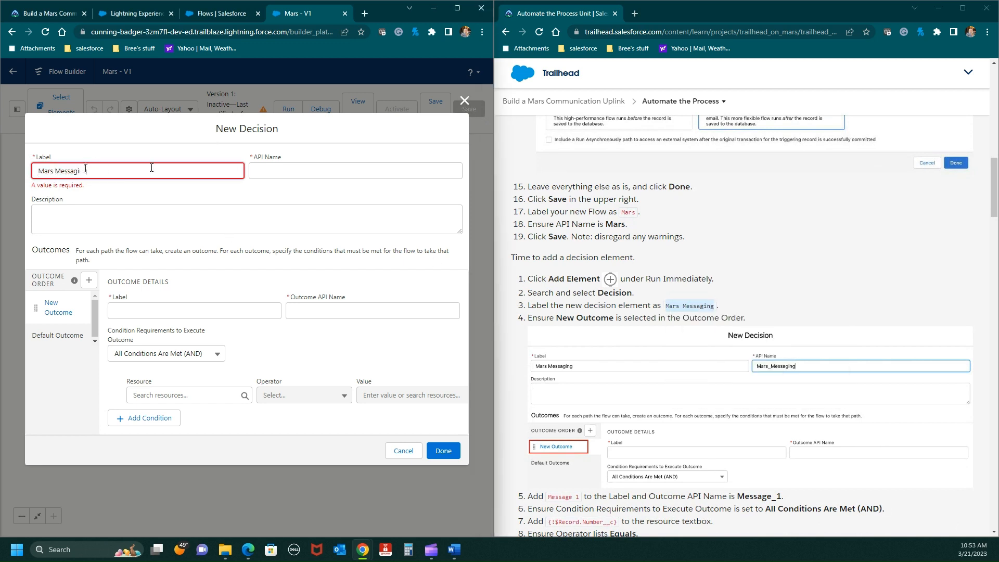
scroll(608, 322, "down", 1)
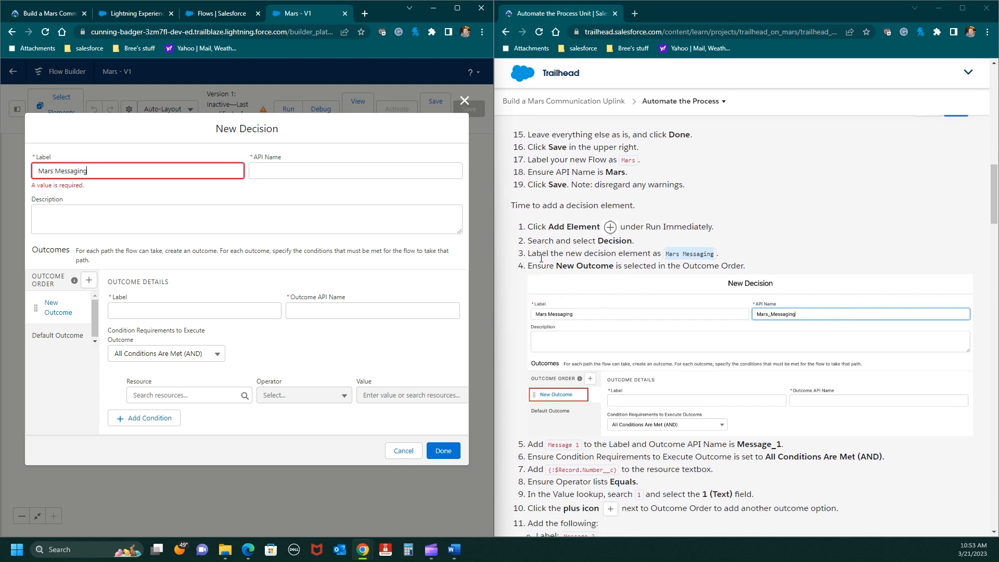
left_click(302, 217)
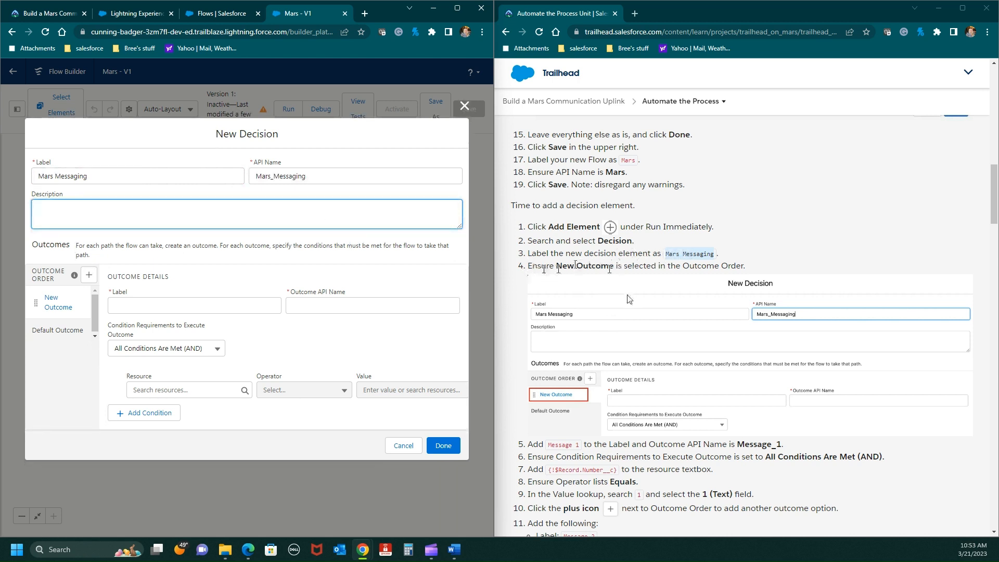
- Label the decision's new outcome Message 1, copied from the instructions, with the outcome API name Message_1
left_click(53, 307)
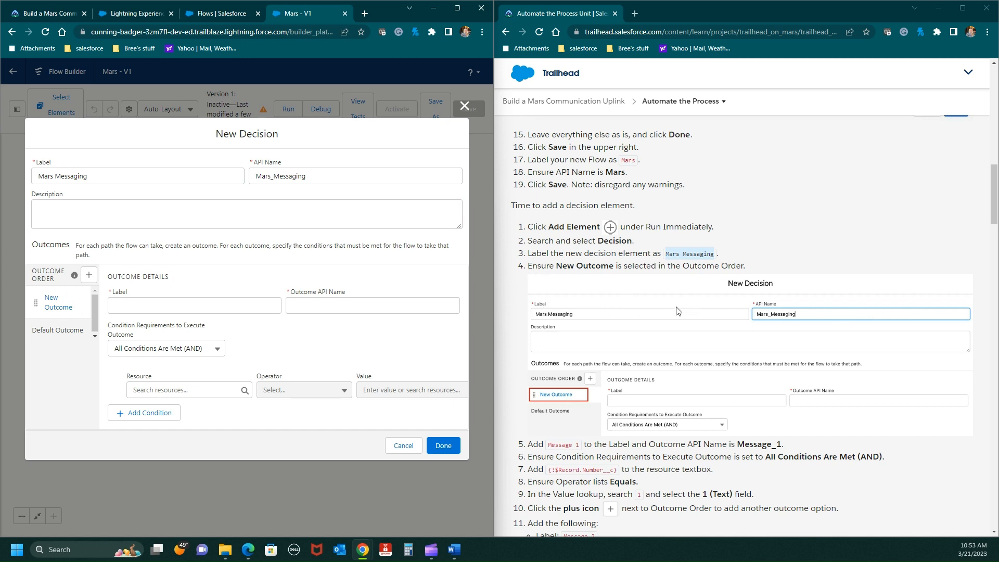
scroll(677, 311, "down", 2)
scroll(678, 311, "down", 1)
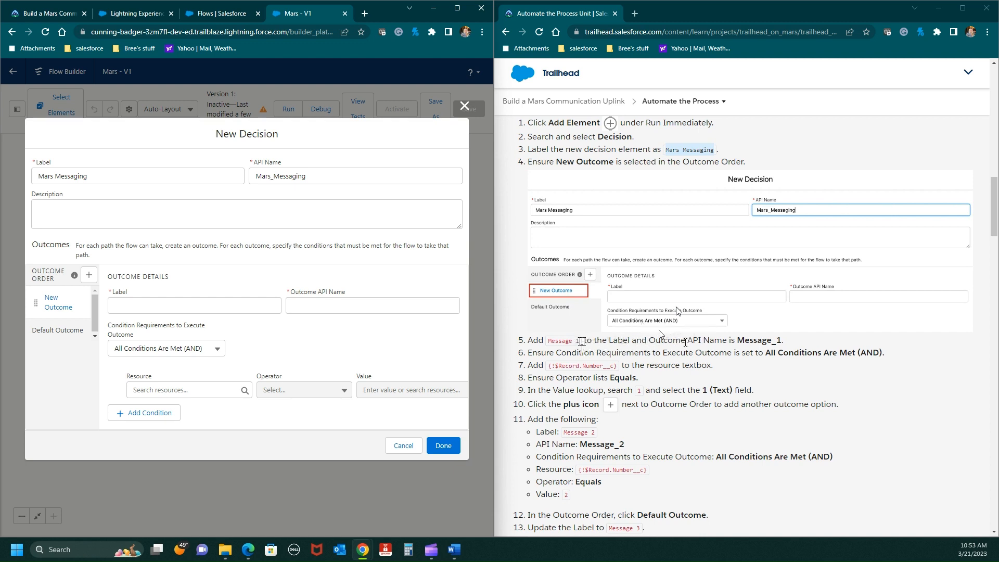
left_click_drag(582, 342, 549, 344)
right_click(557, 341)
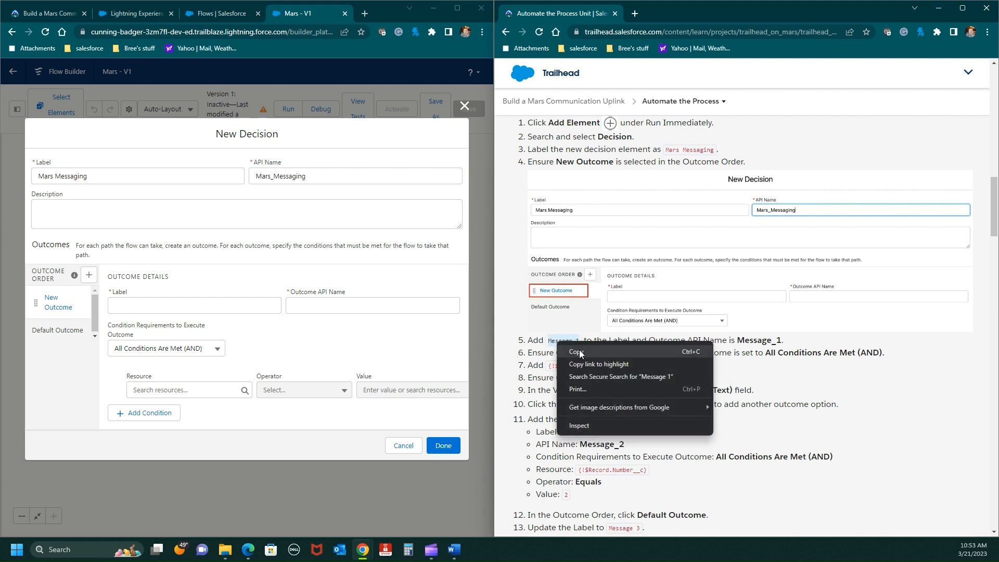
left_click(578, 348)
left_click(135, 302)
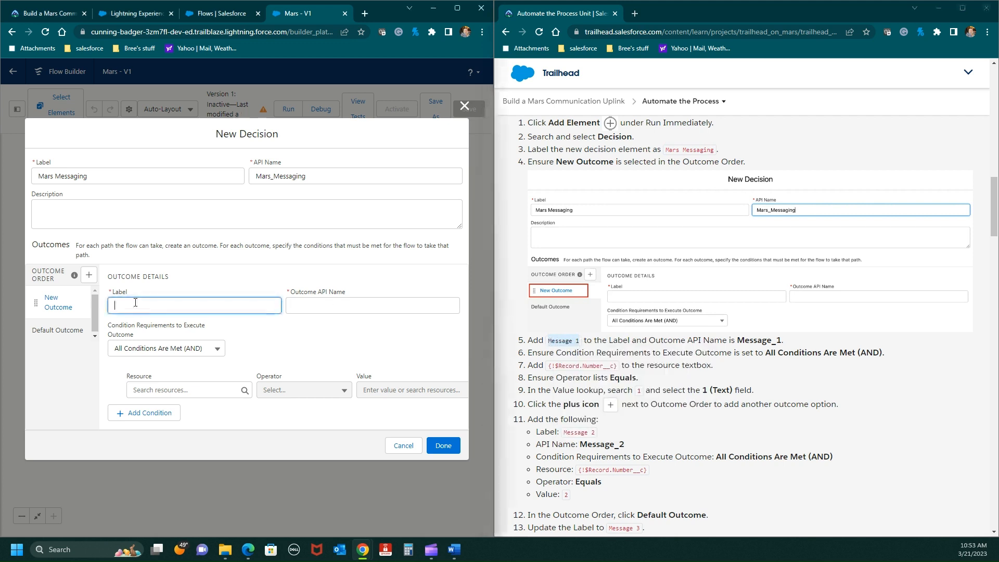
key("ctrl+v")
- Set the Message 1 outcome's condition to resource {!$Record.Number__c} Equals 1, copying the resource from the instructions
left_click_drag(619, 368, 551, 373)
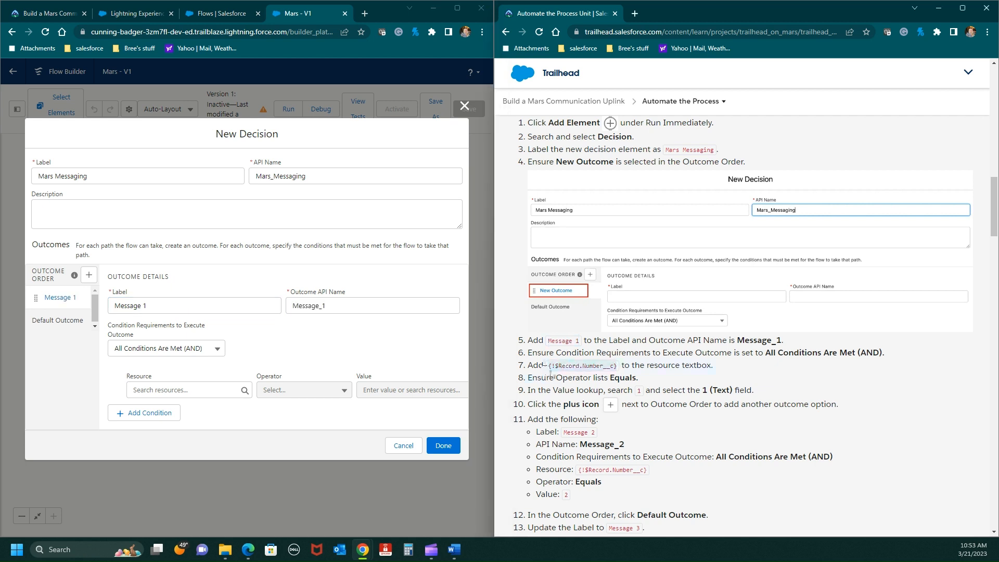
right_click(550, 368)
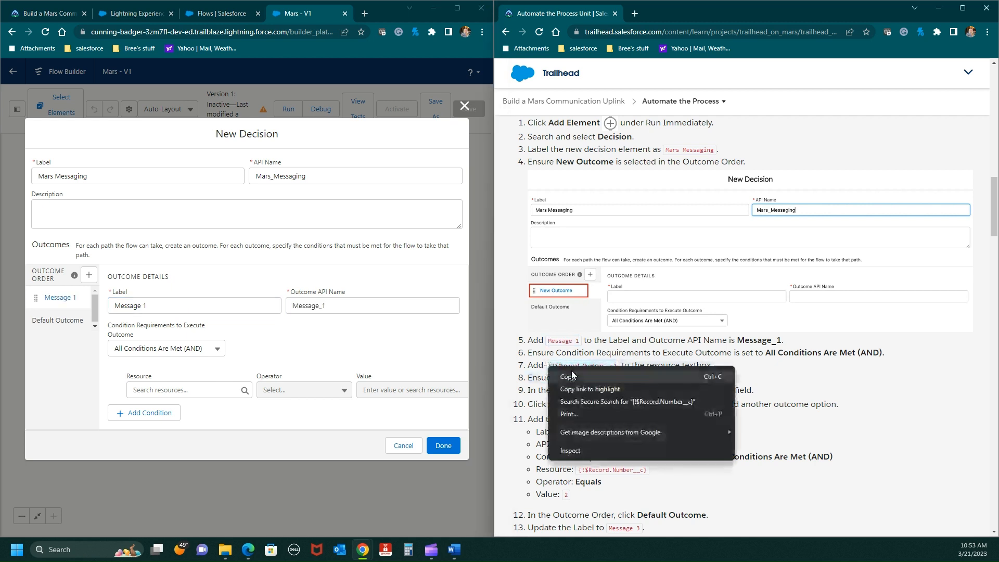
left_click(576, 382)
left_click(179, 387)
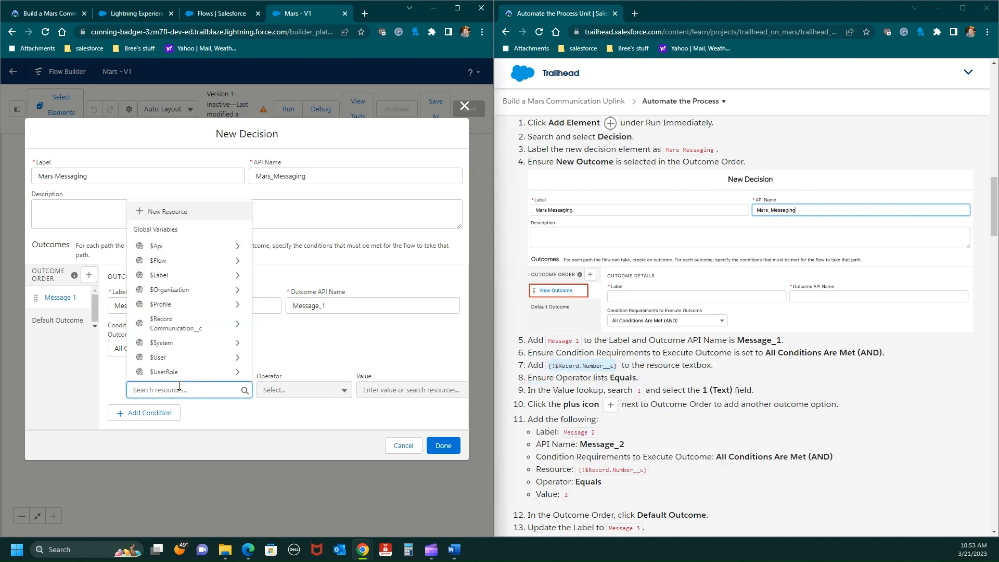
key("ctrl+v")
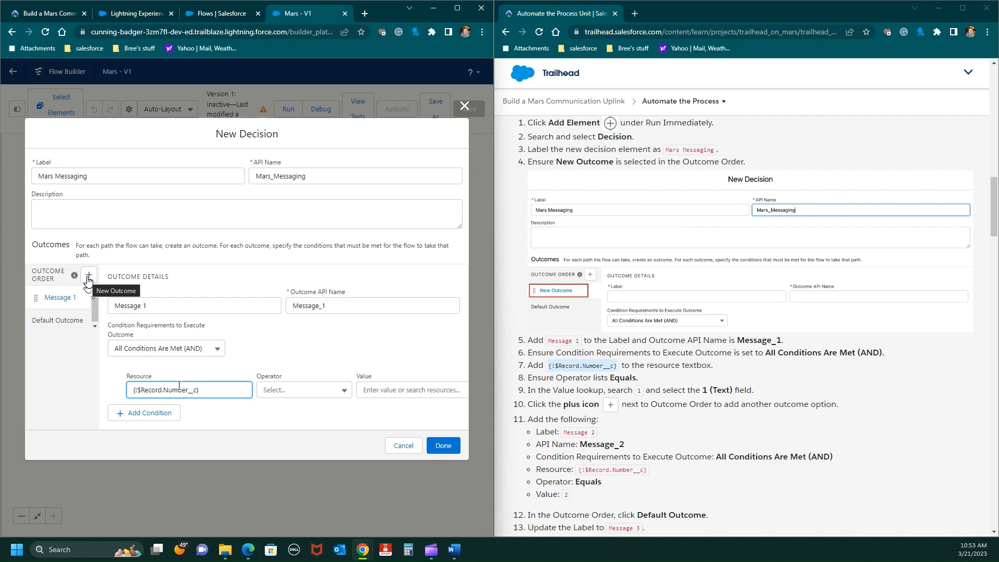
left_click(345, 391)
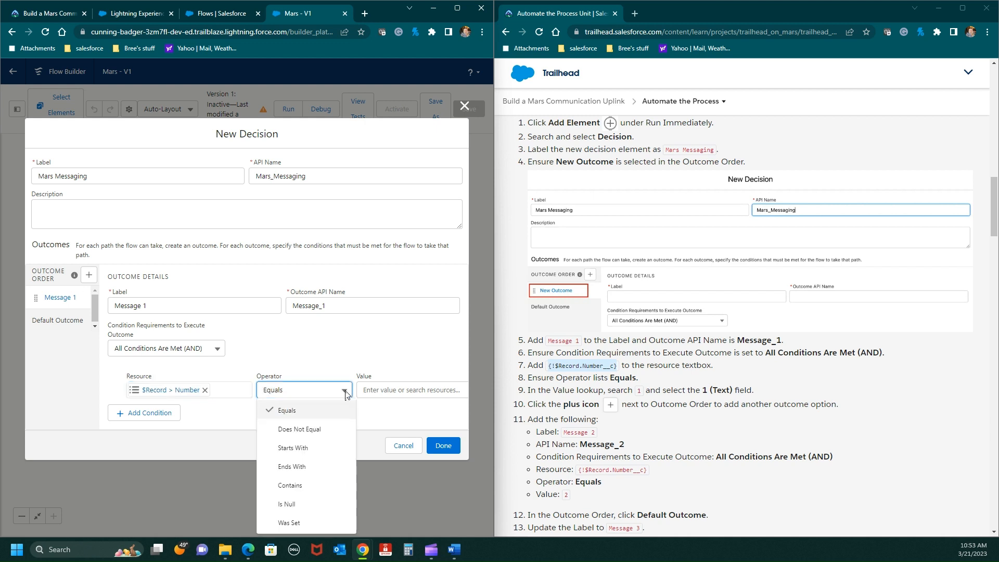
left_click(288, 410)
left_click(373, 390)
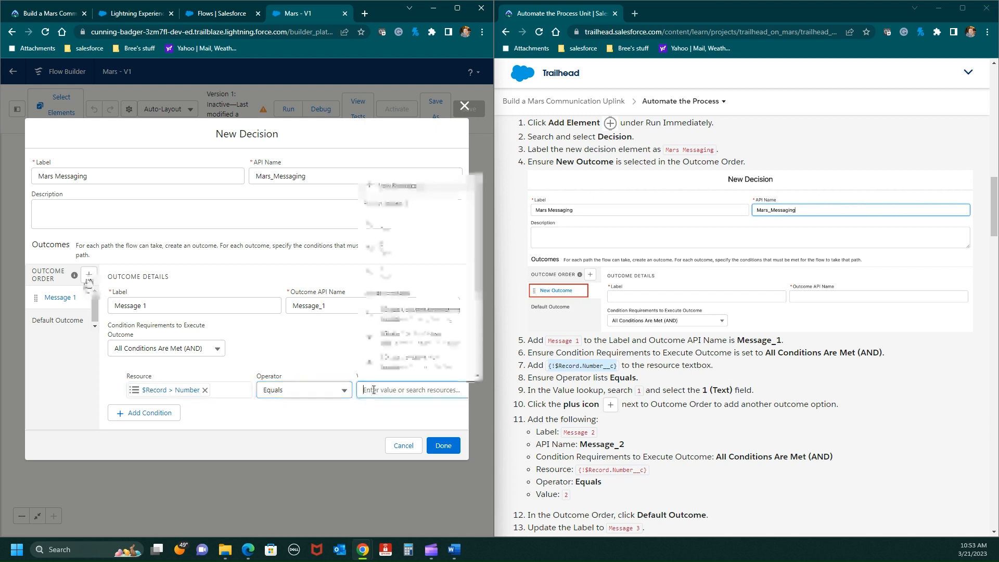
type("1")
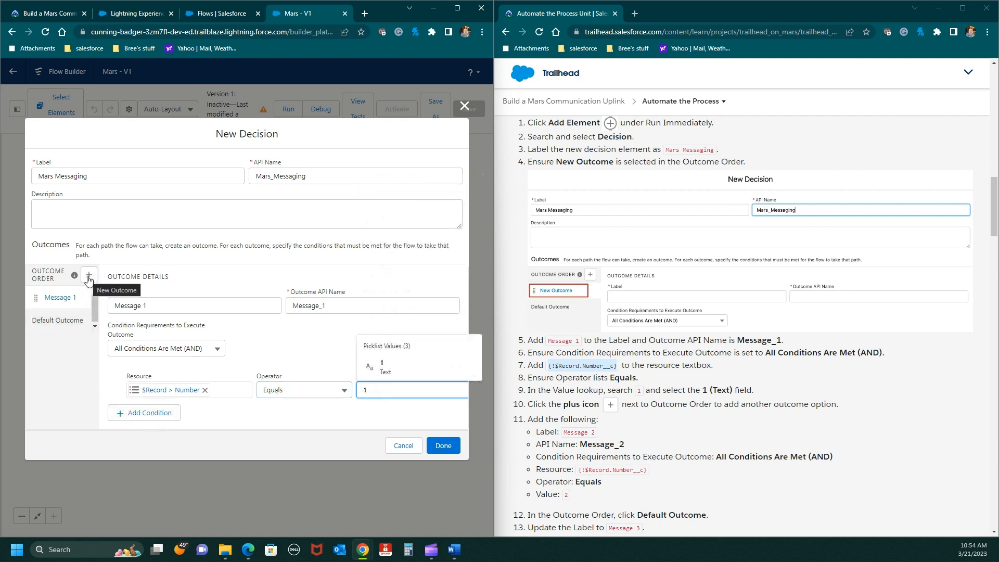
- Add a second outcome to the decision labelled Message 2, copied from the instructions, with the outcome API name Message_2
left_click(88, 275)
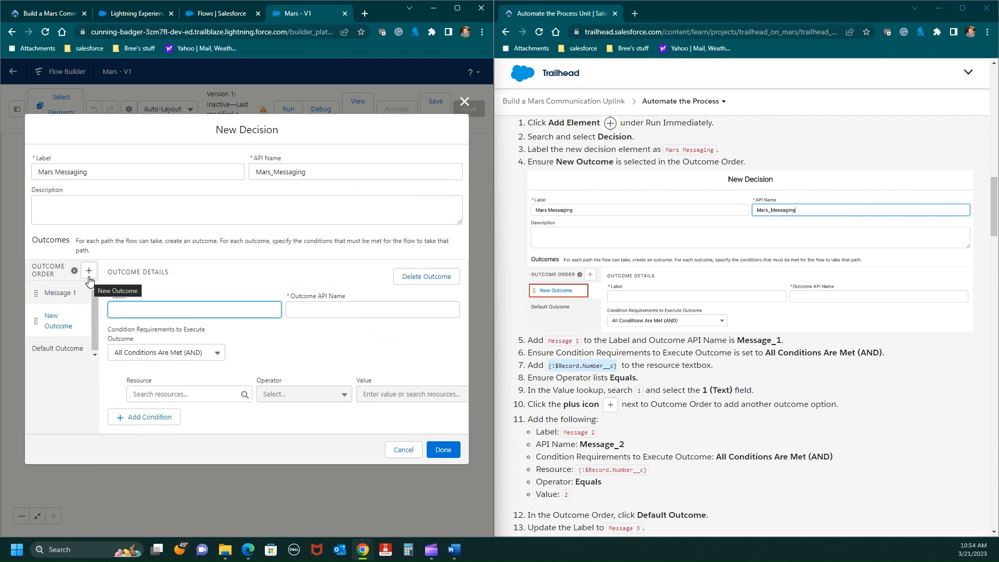
scroll(655, 415, "down", 1)
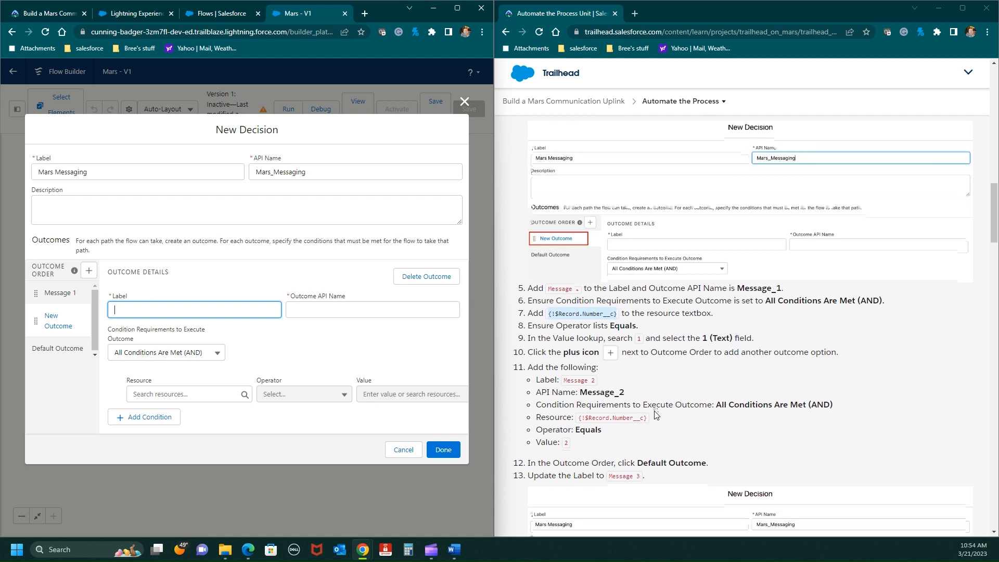
left_click(595, 383)
left_click_drag(595, 381, 123, 302)
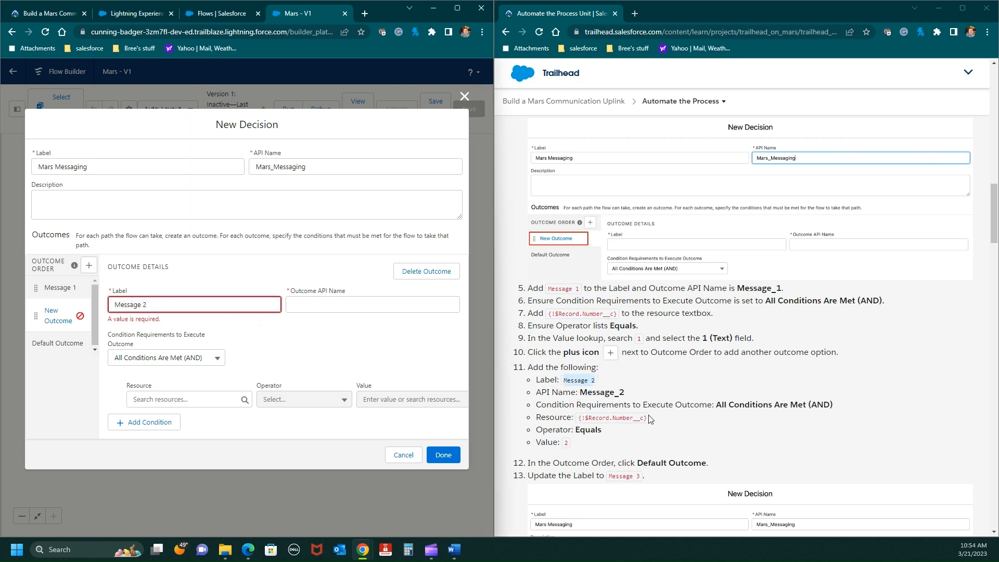
- Set the Message 2 outcome's condition to resource {!$Record.Number__c} Equals 2, copying the resource from the instructions
left_click_drag(647, 417, 576, 423)
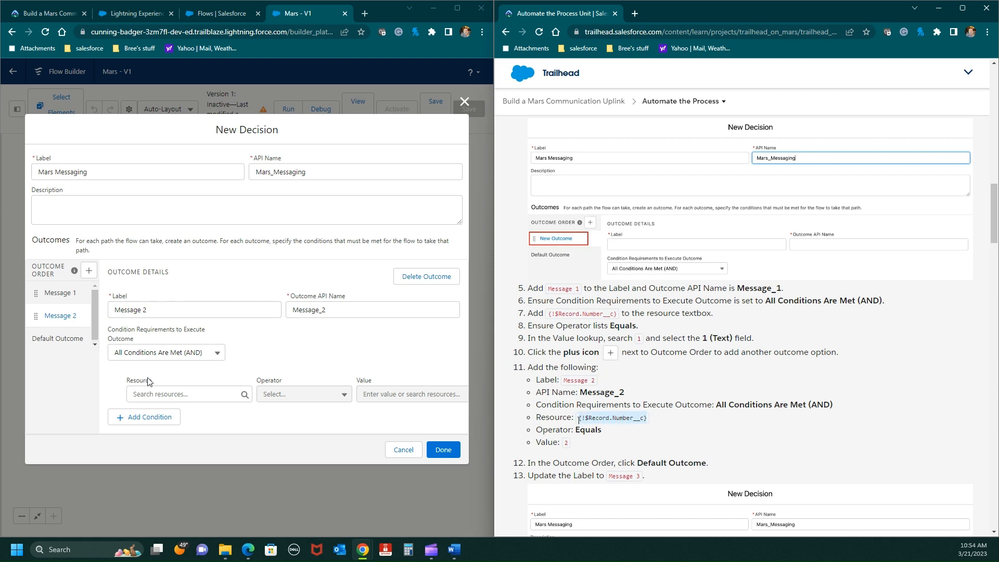
left_click(144, 393)
key("ctrl+v")
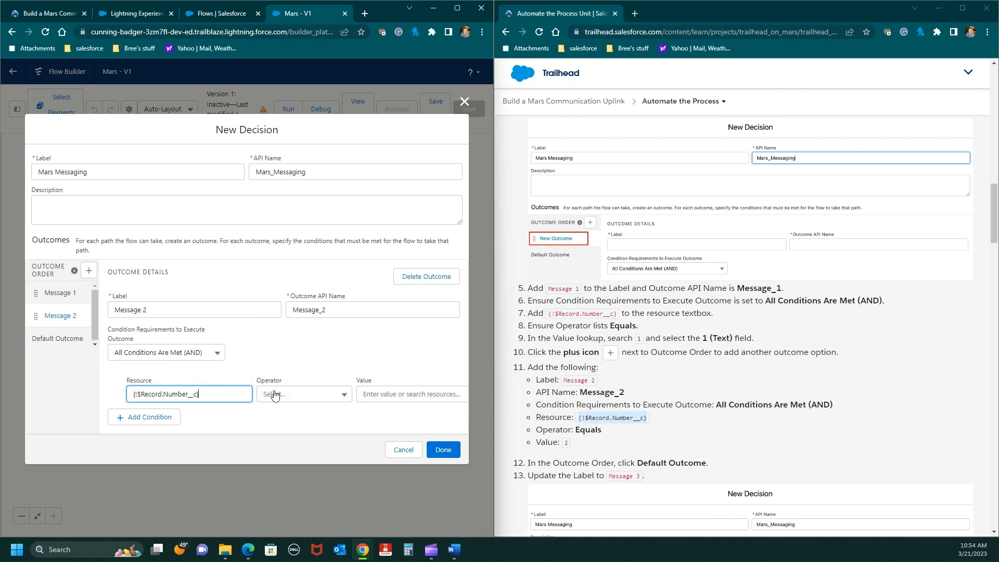
left_click(323, 398)
left_click(309, 273)
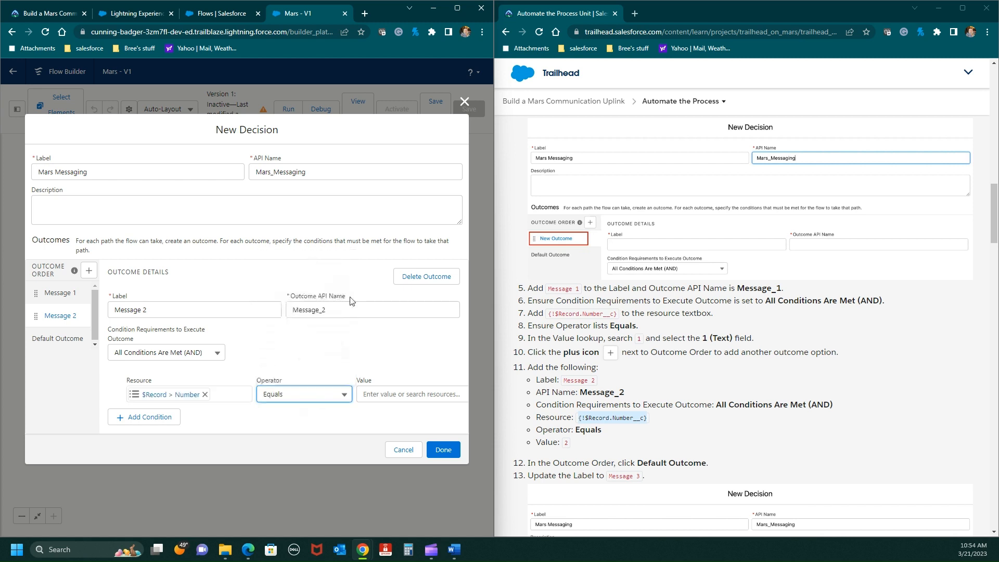
left_click(377, 396)
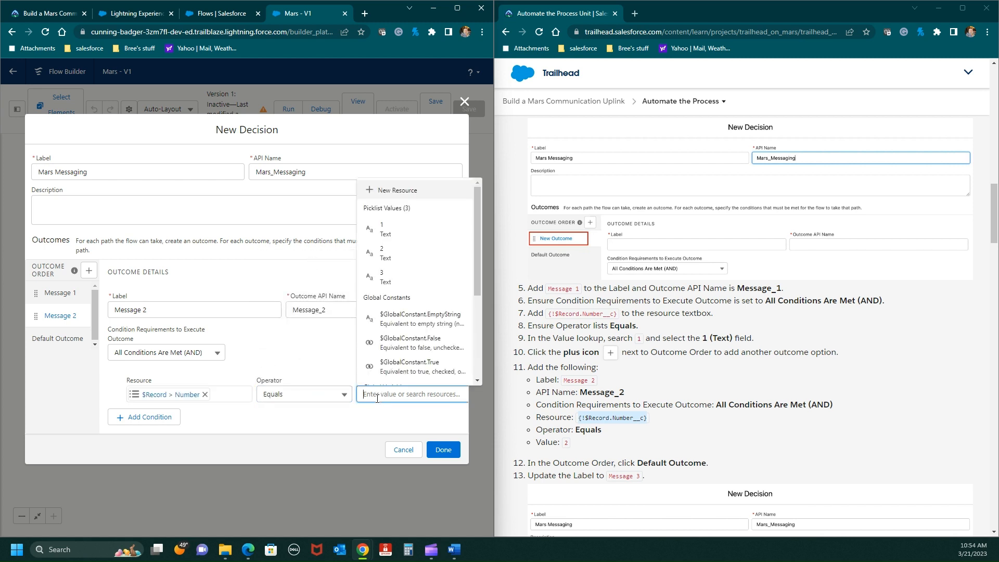
type("2")
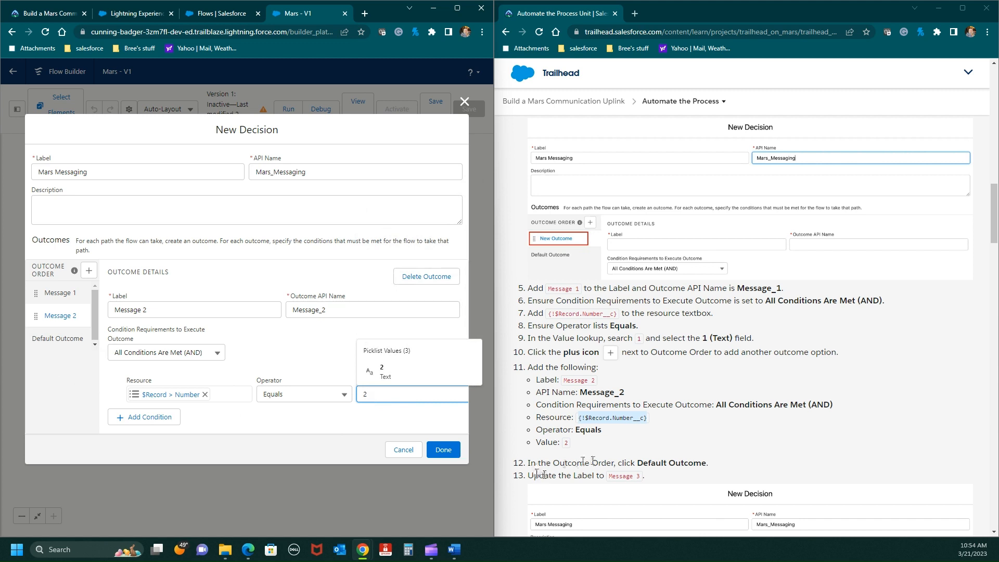
- Replace the default outcome's label with Message 3, copied from the instructions
left_click(67, 341)
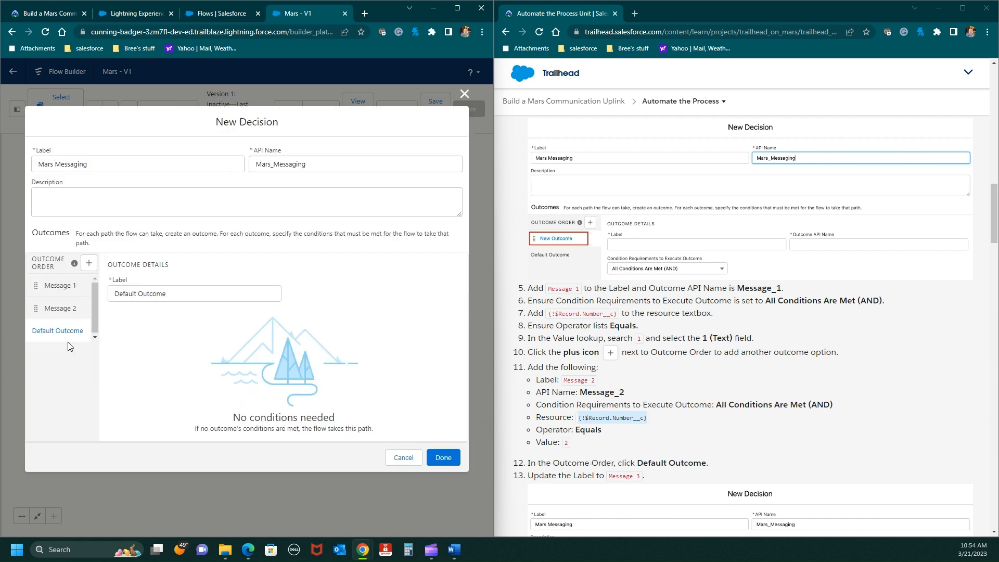
scroll(703, 412, "down", 3)
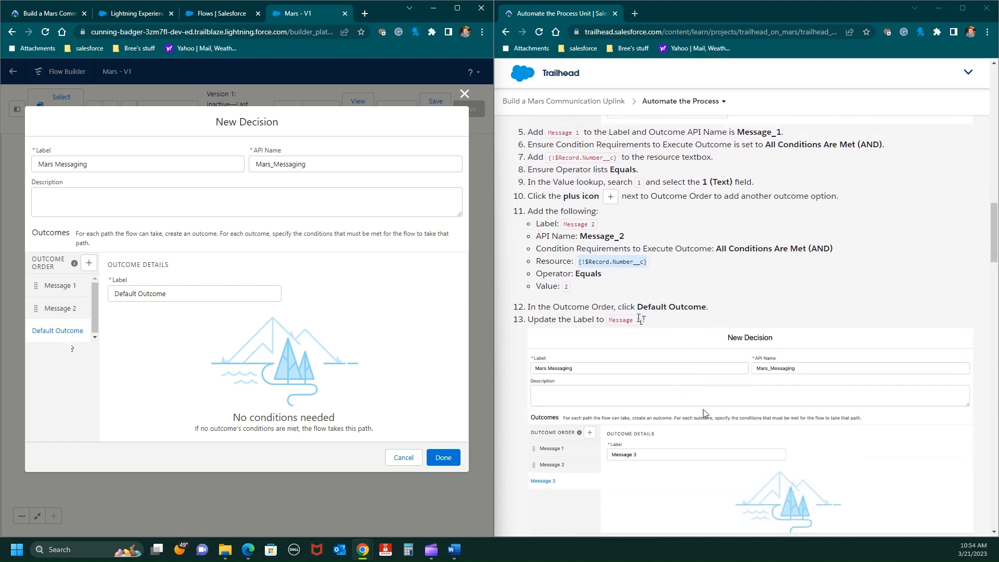
left_click(643, 320)
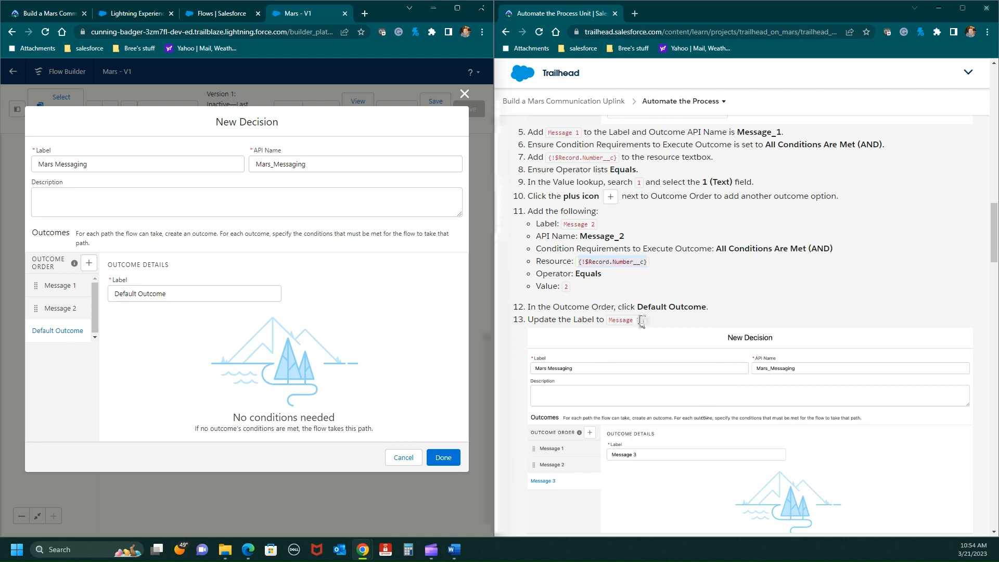
mouse_move(643, 320)
left_mouse_down()
mouse_move(599, 320)
mouse_move(641, 321)
left_mouse_up()
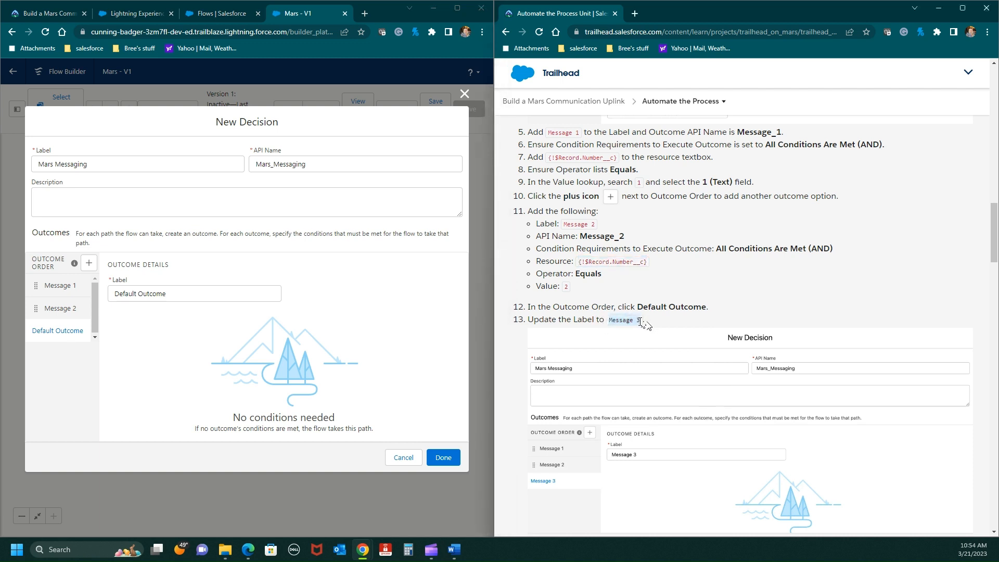
right_click(643, 321)
left_click(654, 328)
left_click(149, 298)
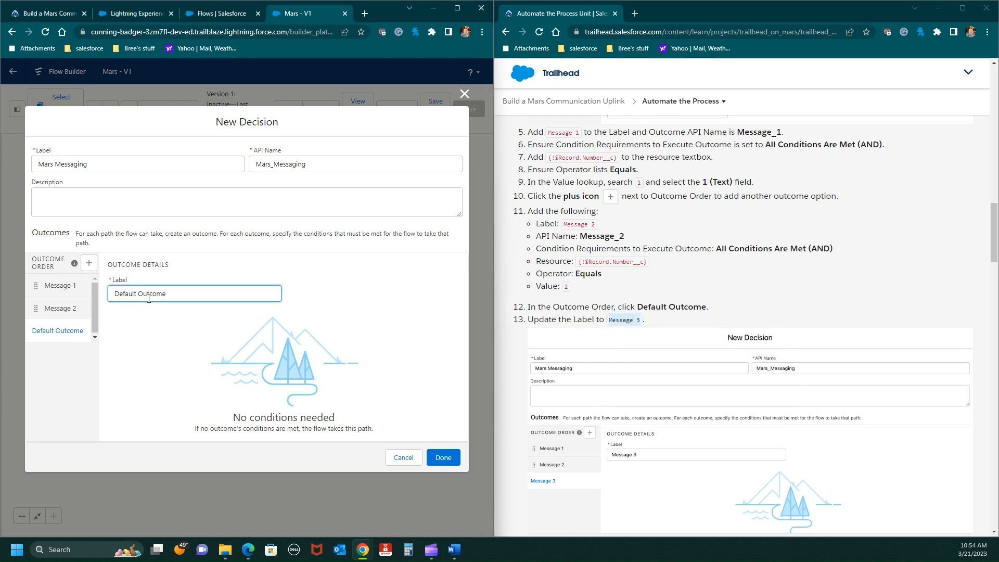
key("ctrl+v")
key("ctrl+a")
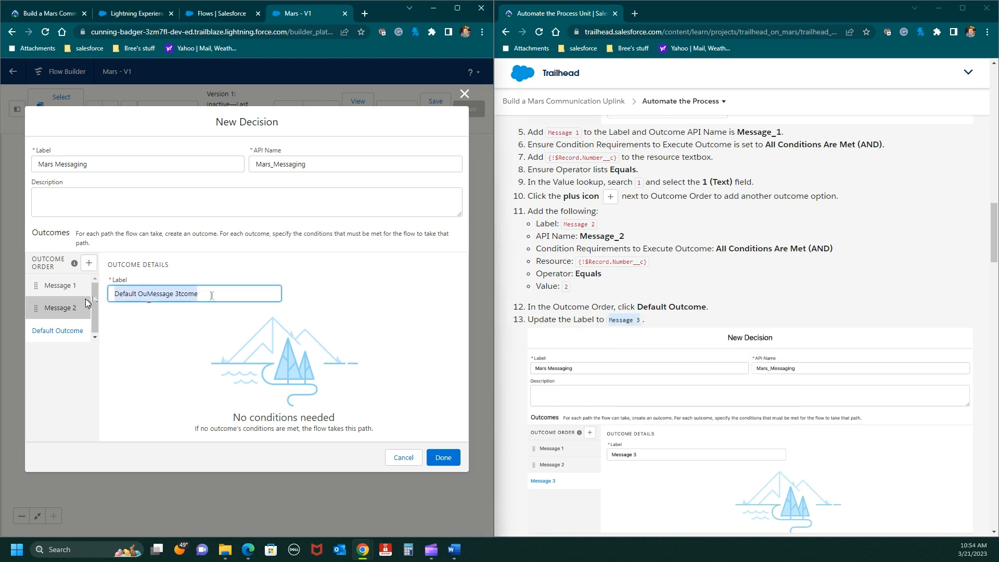
key("BackSpace")
key("ctrl+v")
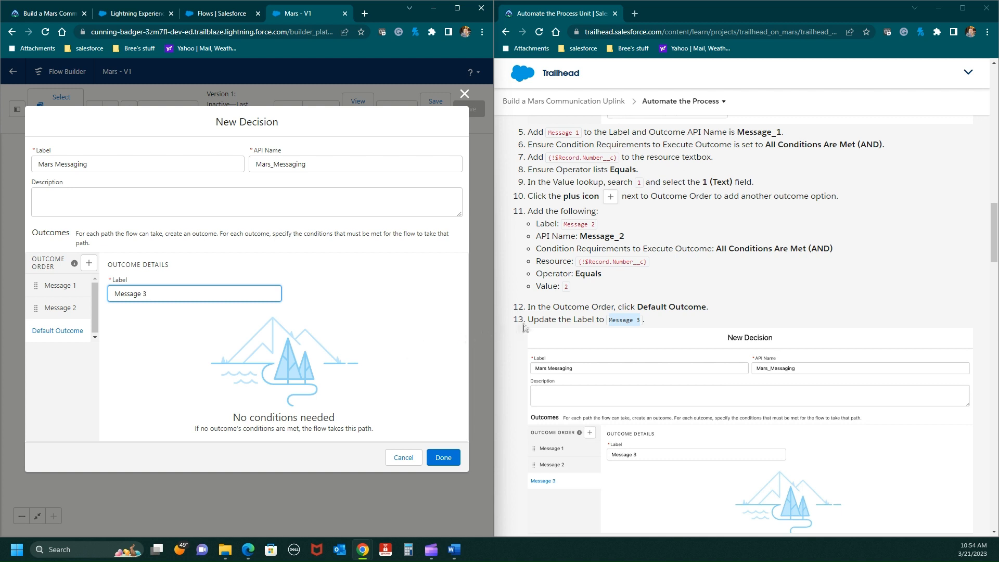
- Check the remaining decision instructions and finish the Mars Messaging decision
scroll(524, 327, "down", 2)
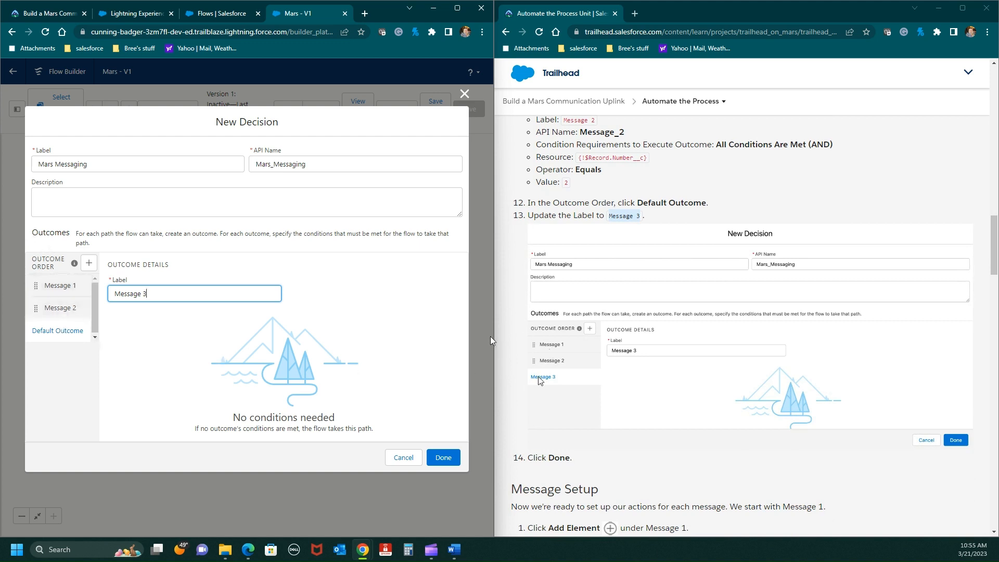
scroll(606, 404, "down", 1)
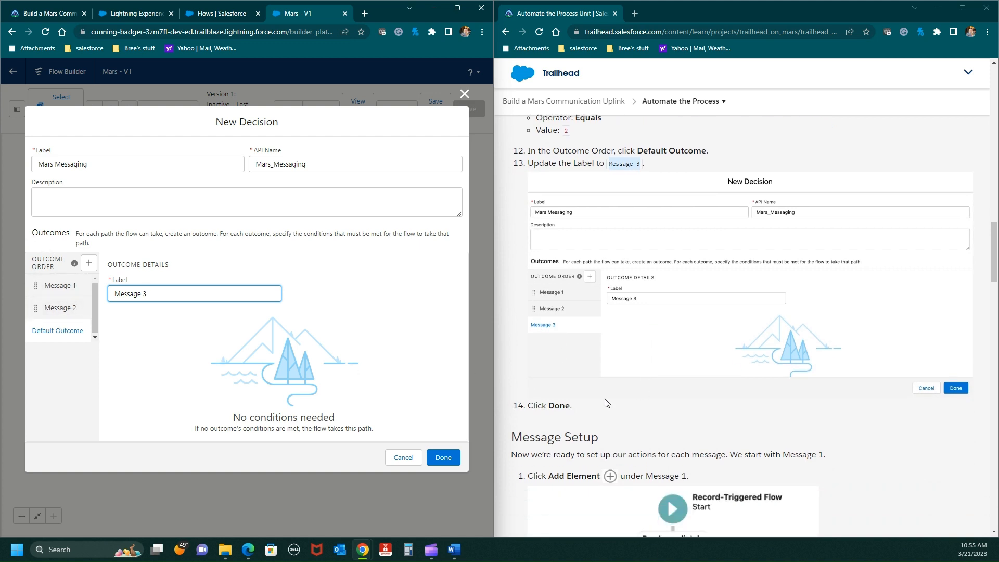
left_click(449, 459)
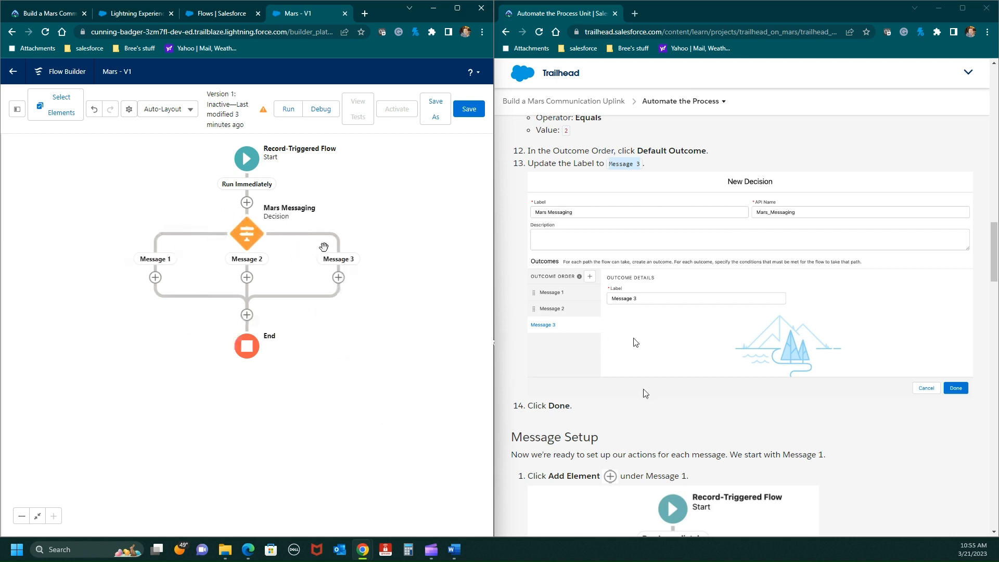
- Add a Post to Chatter action under the Message 1 outcome, searching the elements for "cha"
scroll(645, 392, "down", 6)
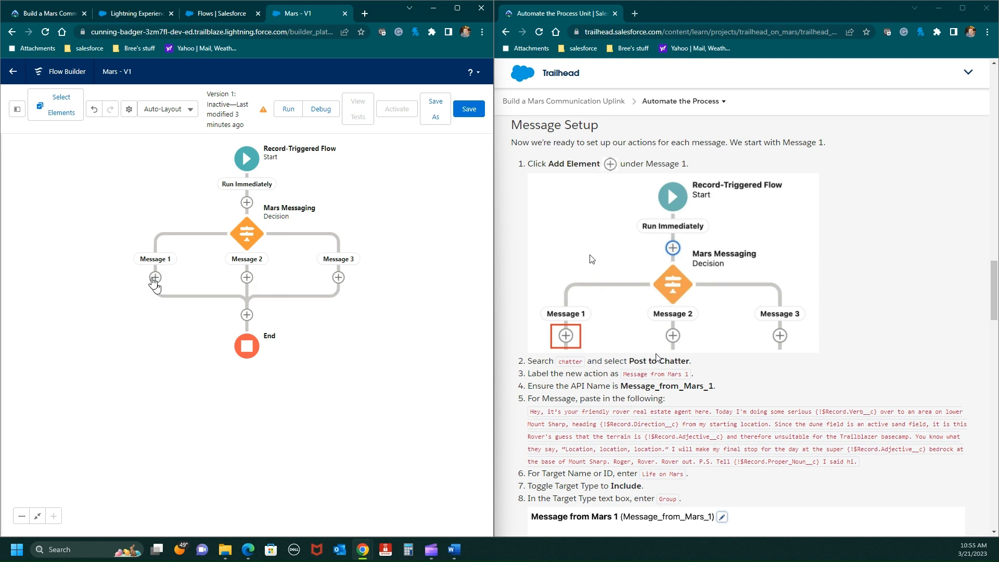
left_click(155, 278)
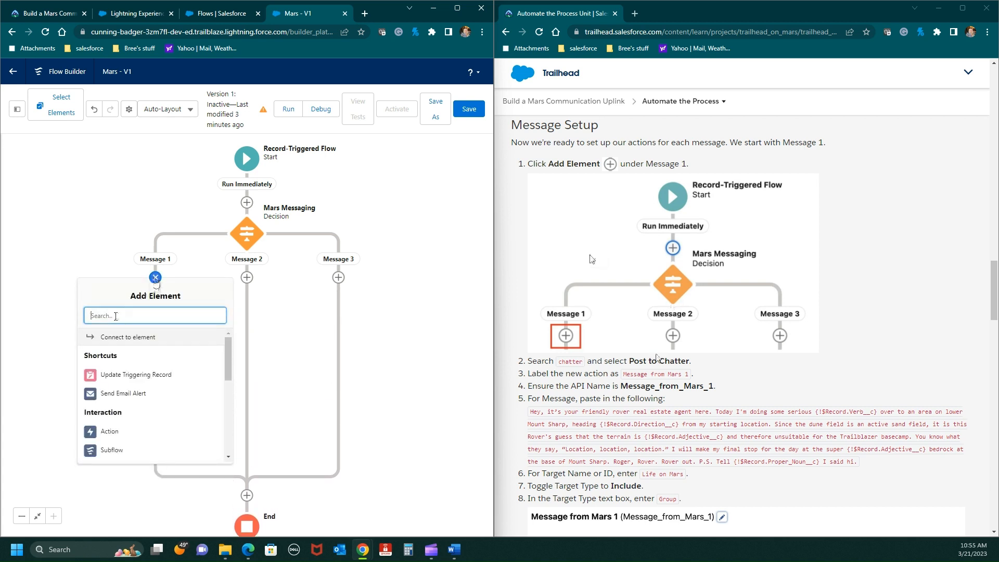
type("chad")
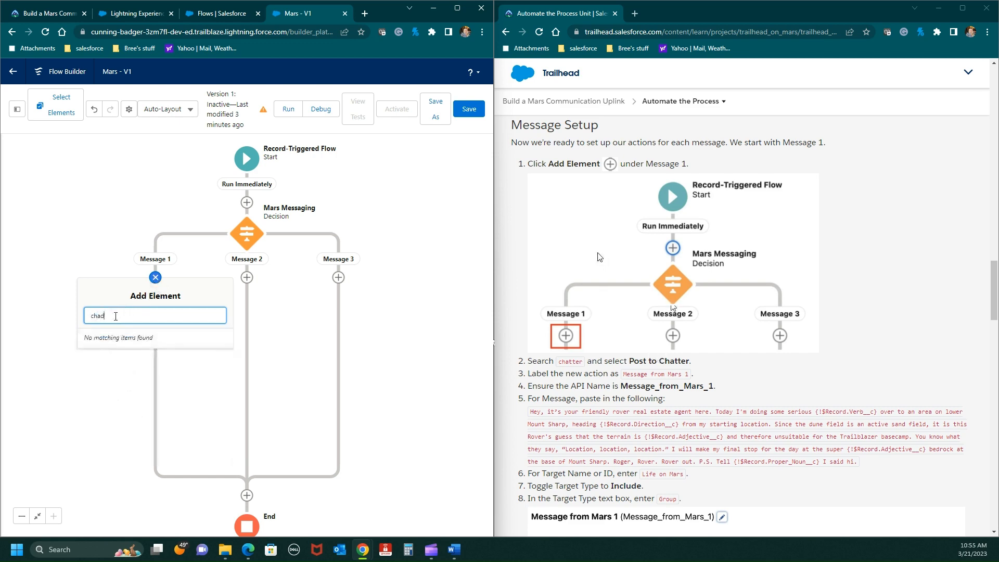
key("BackSpace")
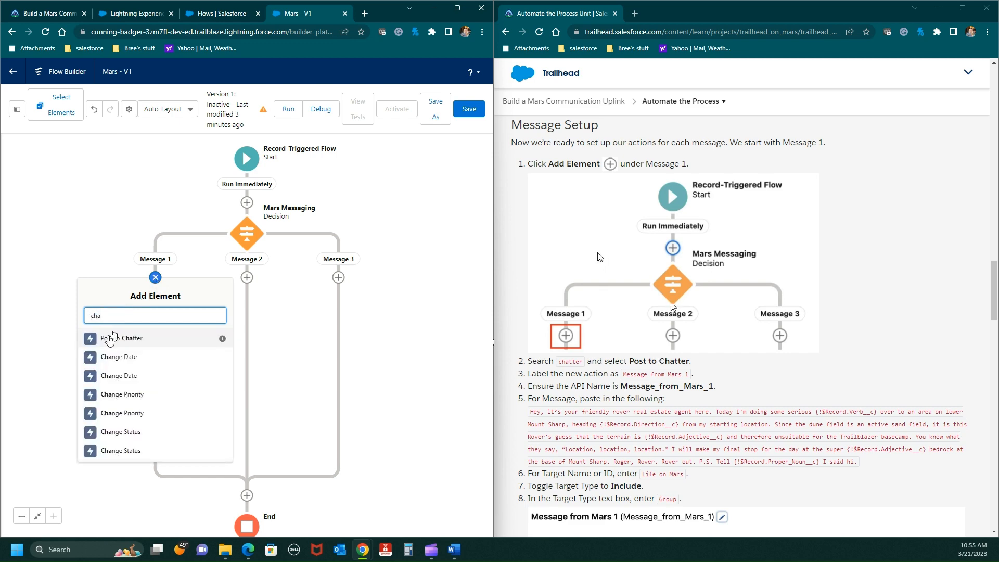
left_click(109, 340)
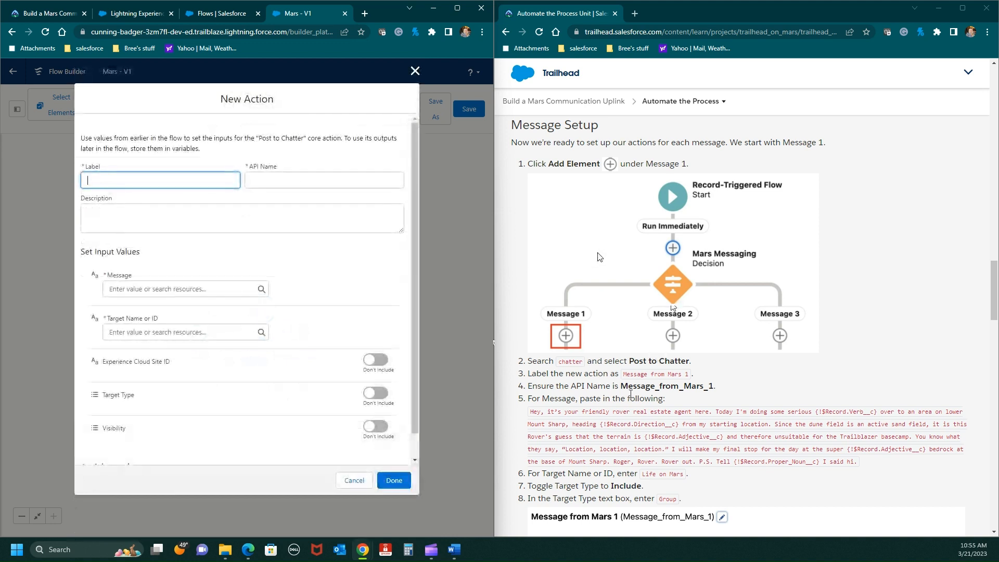
- Label the new Post to Chatter action chatter, copied from the instructions
double_click(558, 364)
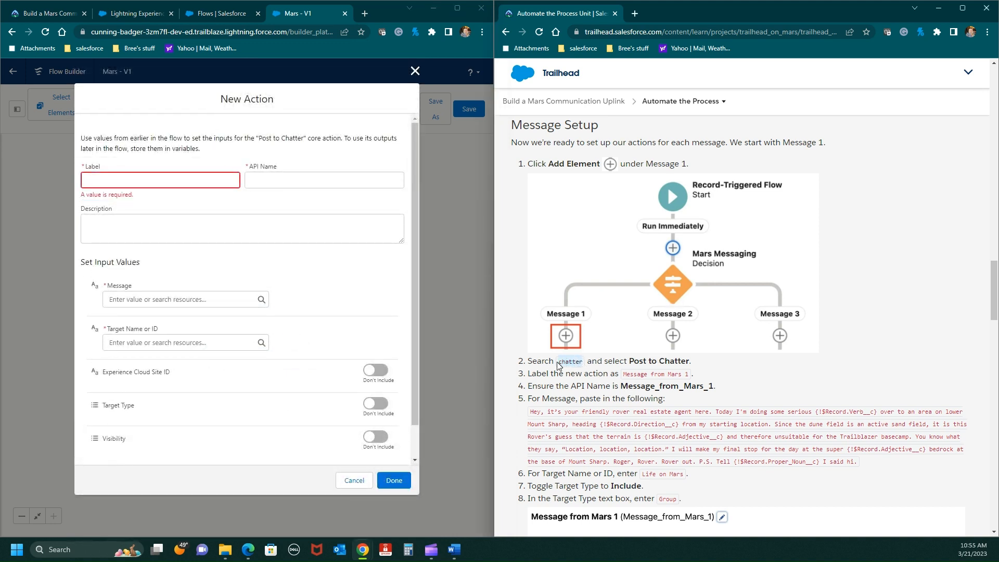
right_click(559, 361)
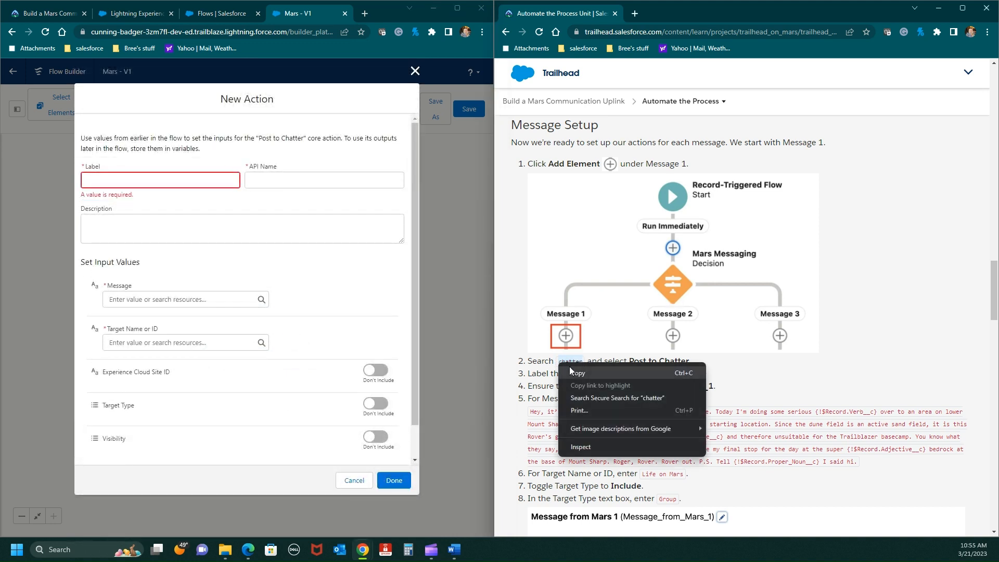
left_click(572, 370)
left_click(89, 179)
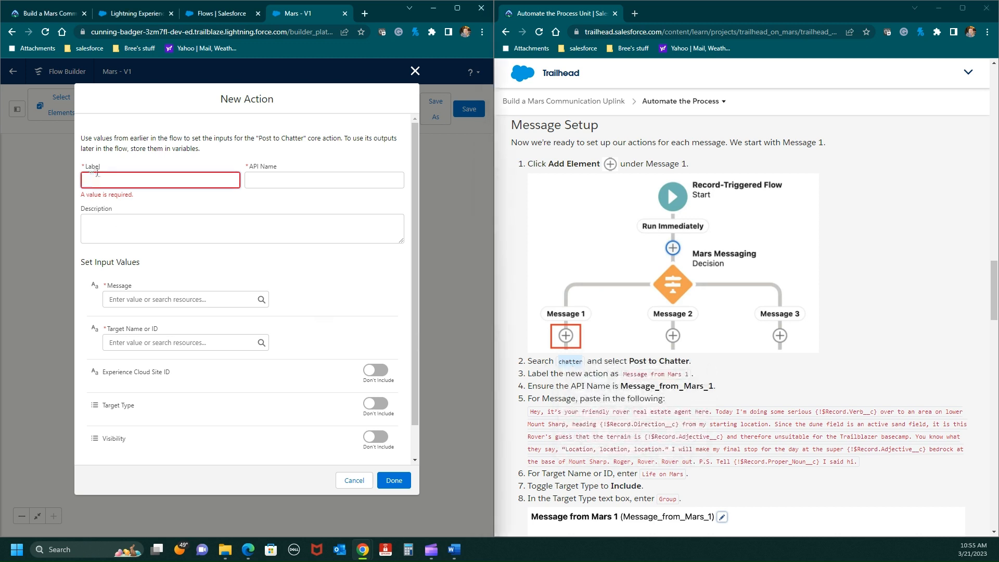
key("ctrl+v")
left_click(269, 180)
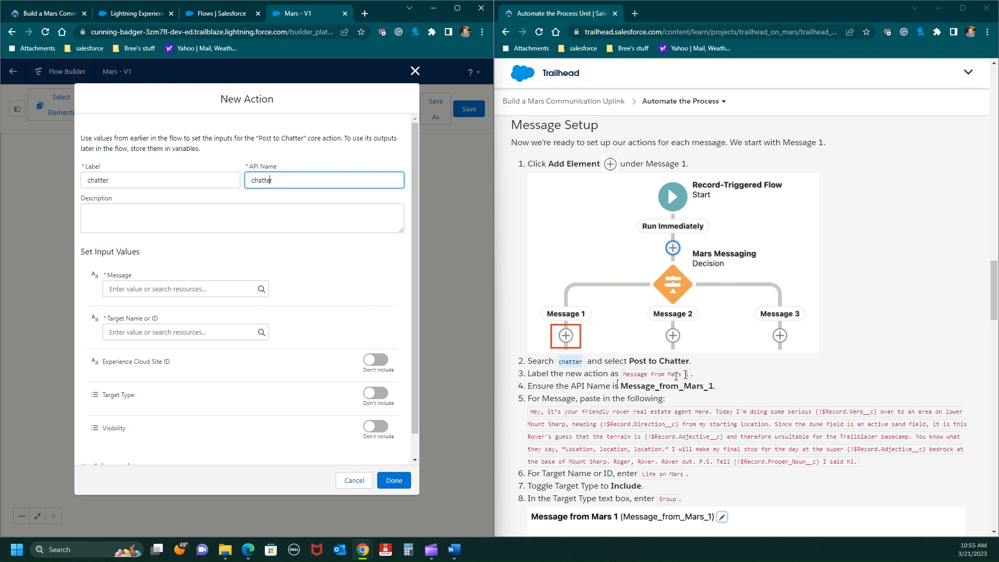
- Label the action Message from Mars 1 and set its API name to Message_from_Mars_1, copying both from the instructions
left_click_drag(689, 374, 628, 374)
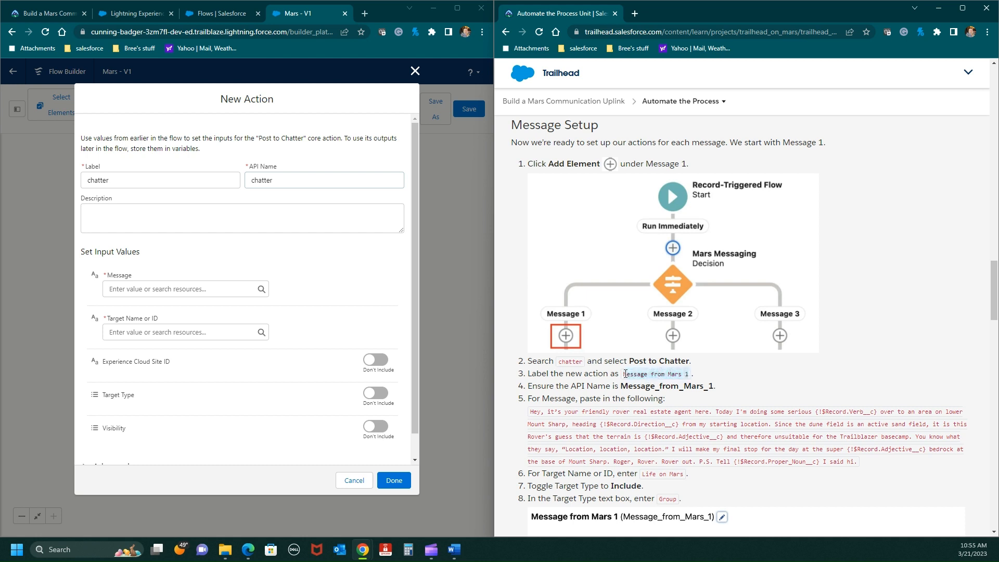
right_click(626, 374)
left_click(648, 382)
left_click_drag(122, 180, 68, 182)
key("ctrl+v")
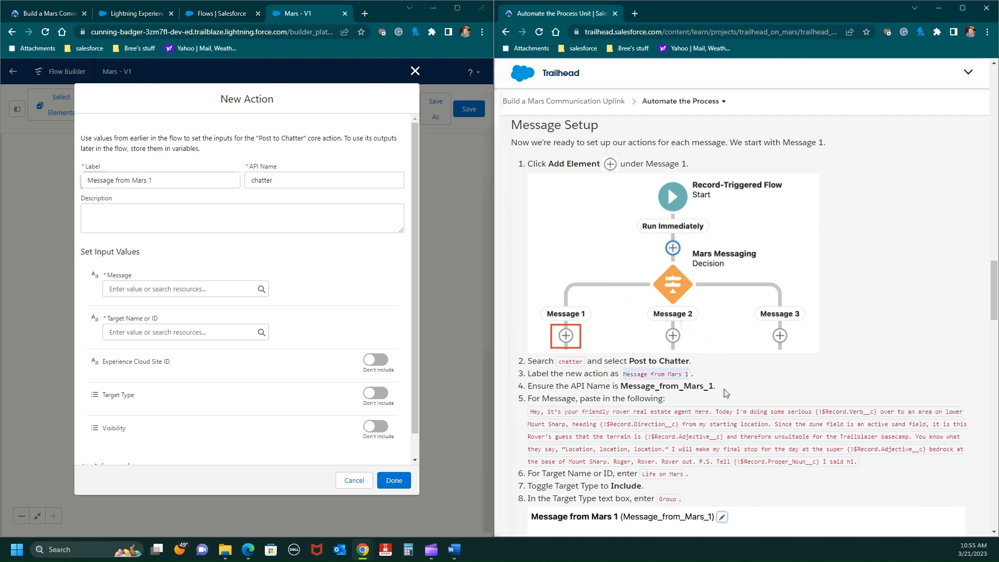
left_click_drag(716, 386, 625, 385)
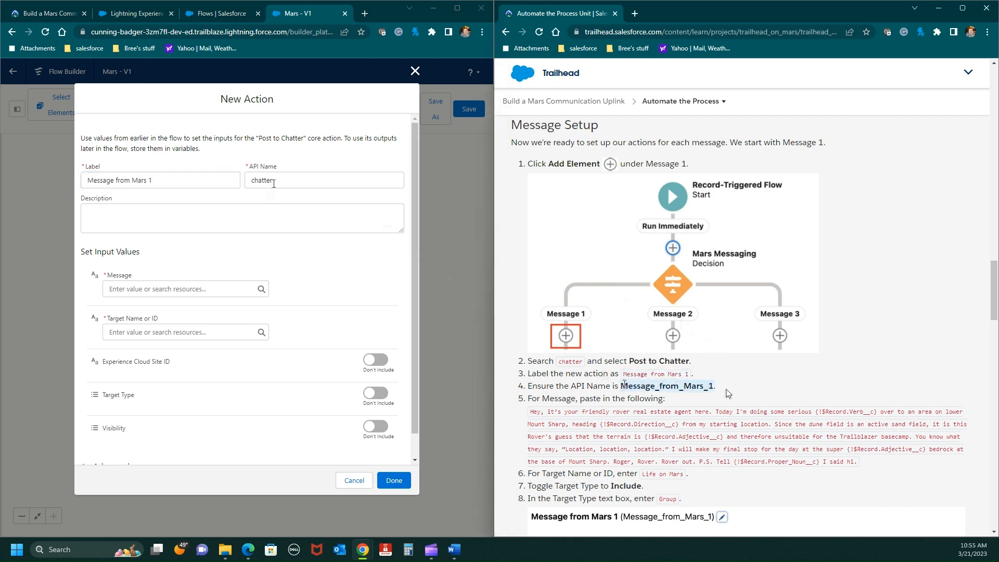
double_click(251, 180)
key("ctrl+v")
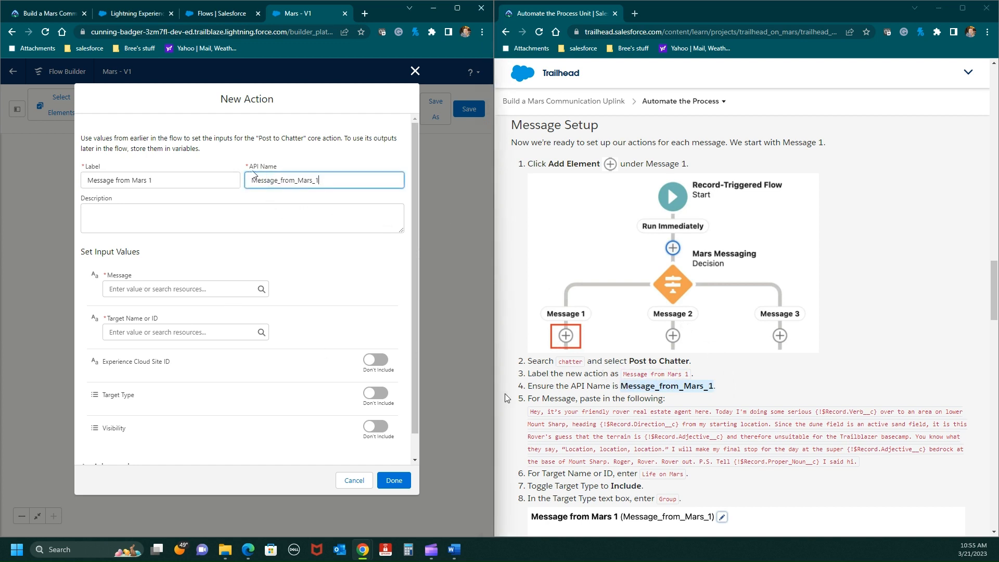
- Fill the action's Message with the instructions' full rover real estate agent text, ending in "Tell {!$Record.Proper_Noun__c} I said hi"
left_click_drag(535, 412, 561, 464)
left_click_drag(766, 435, 857, 461)
right_click(588, 452)
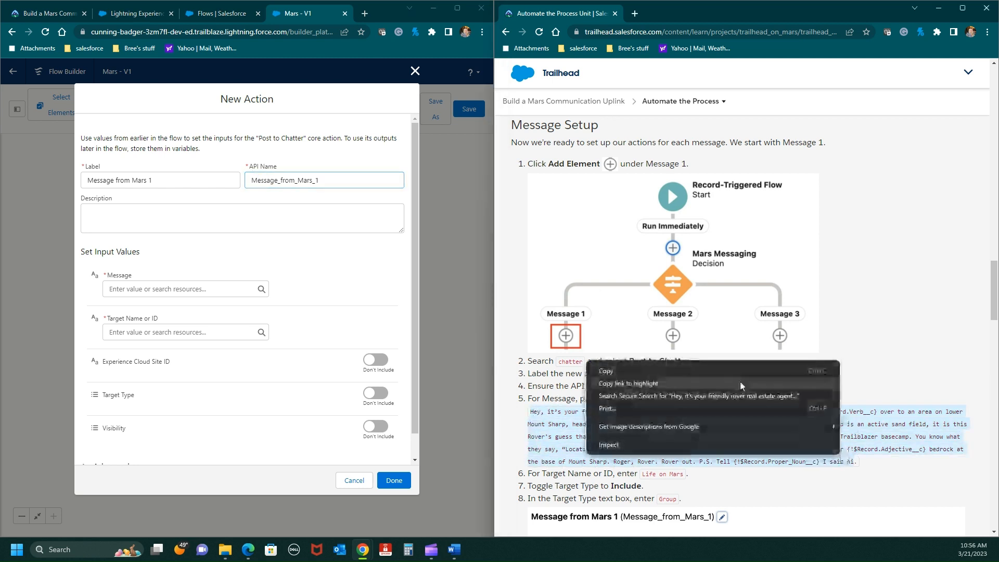
left_click(646, 374)
left_click(114, 291)
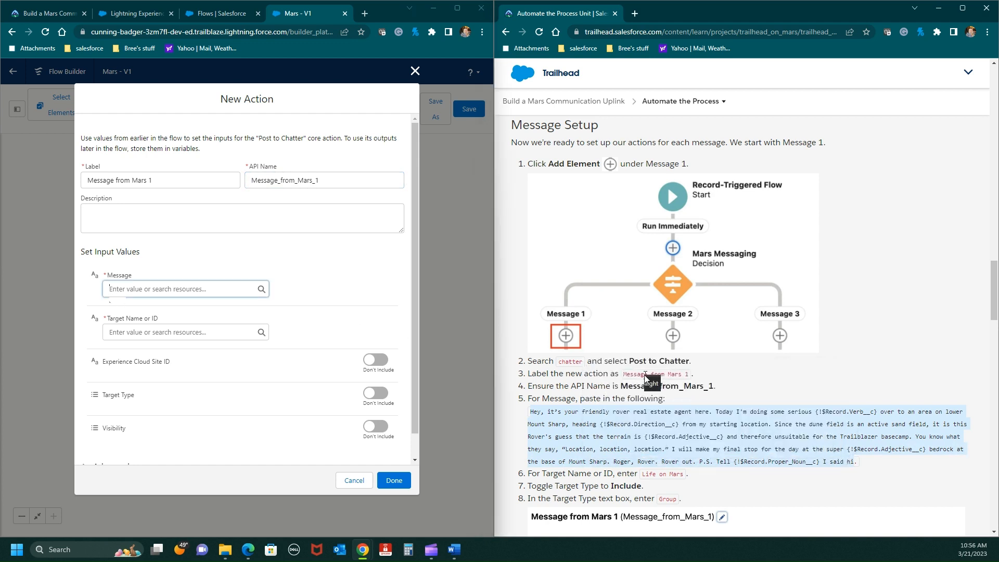
key("ctrl+v")
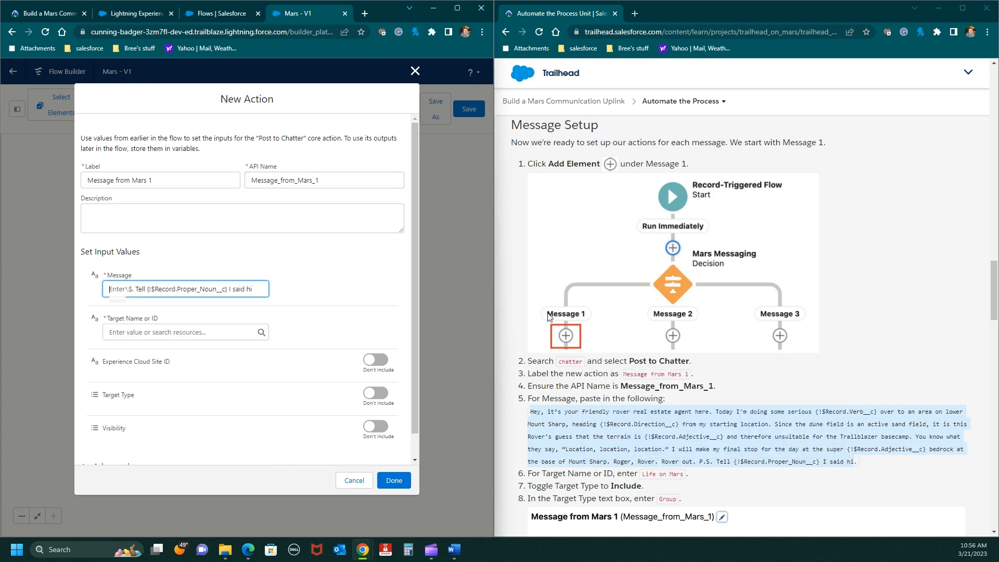
scroll(614, 390, "down", 1)
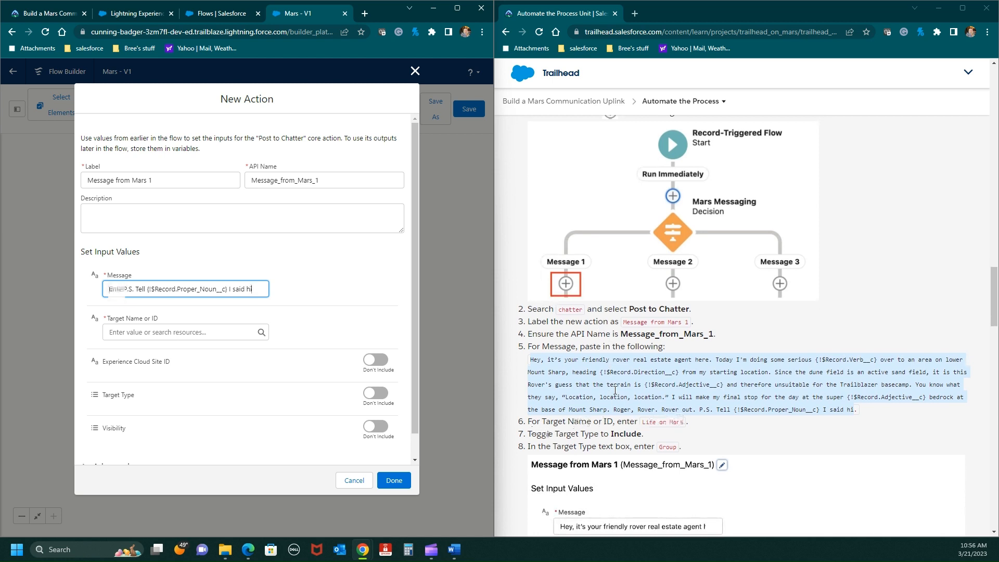
- Set the Message from Mars 1 action's Target Name or ID to Life on Mars, copied from the instructions
left_click_drag(684, 422, 647, 425)
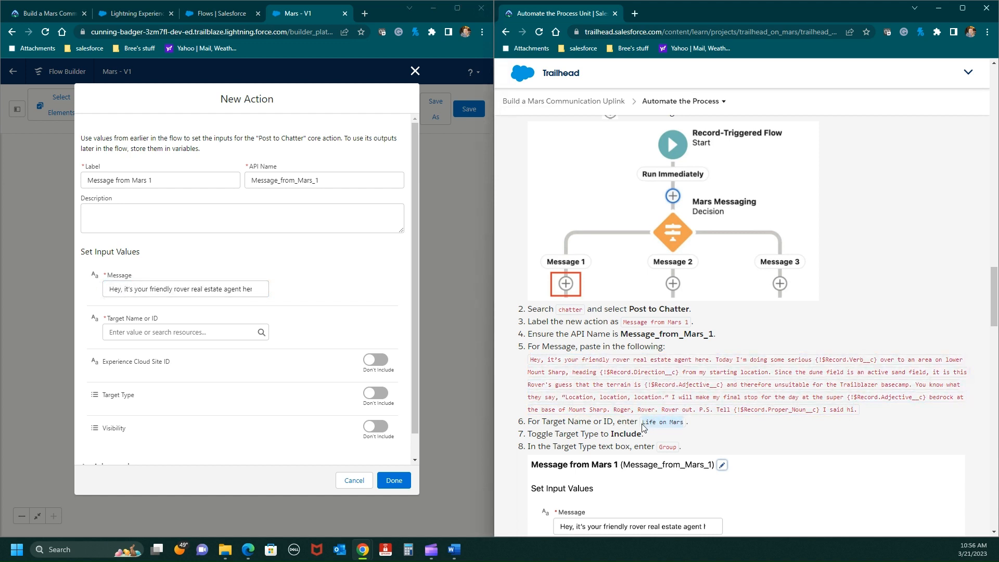
right_click(642, 424)
left_click(668, 432)
left_click(142, 334)
key("ctrl+v")
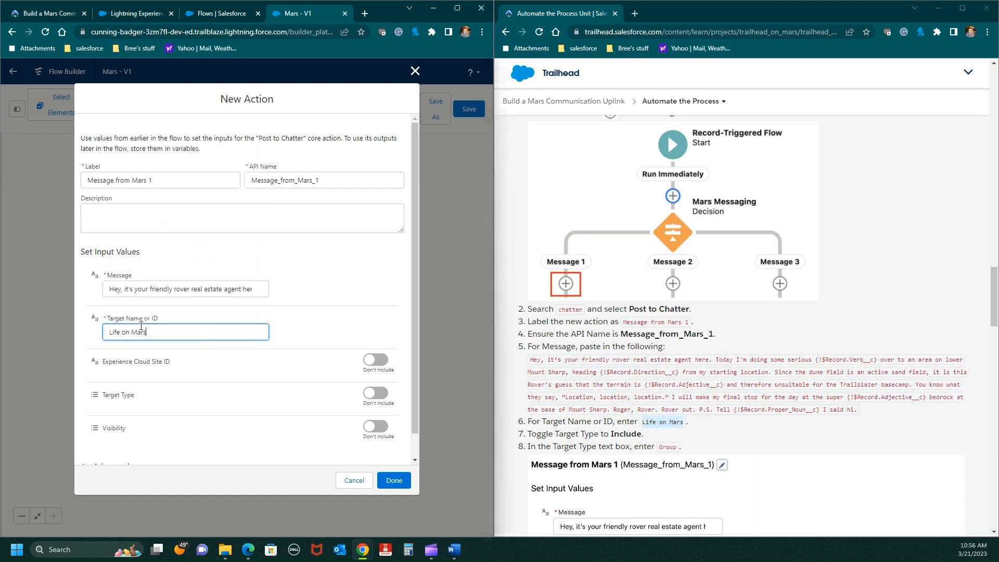
- Include the Target Type, set it to Group, and finish the Message from Mars 1 action
scroll(726, 408, "down", 2)
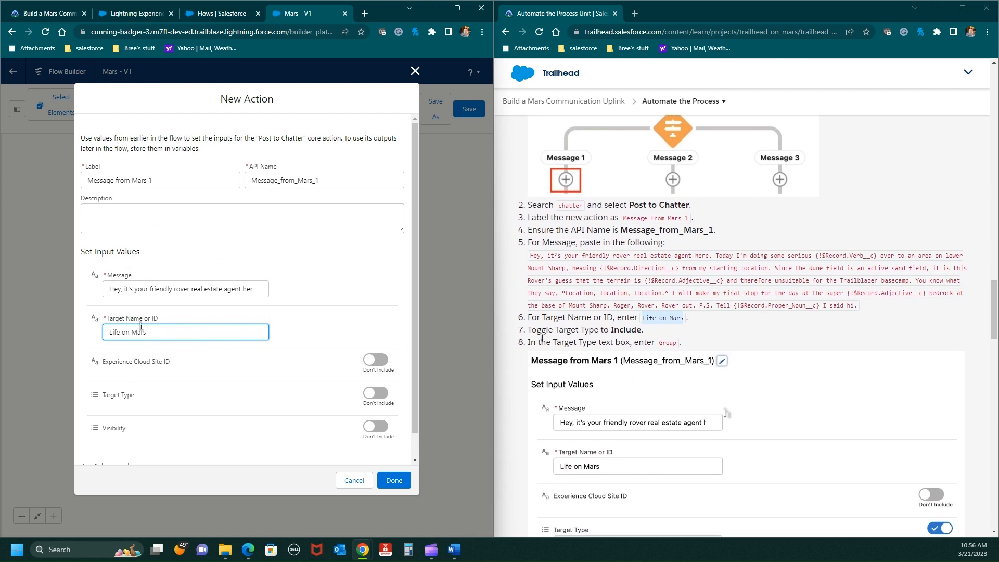
left_click(384, 396)
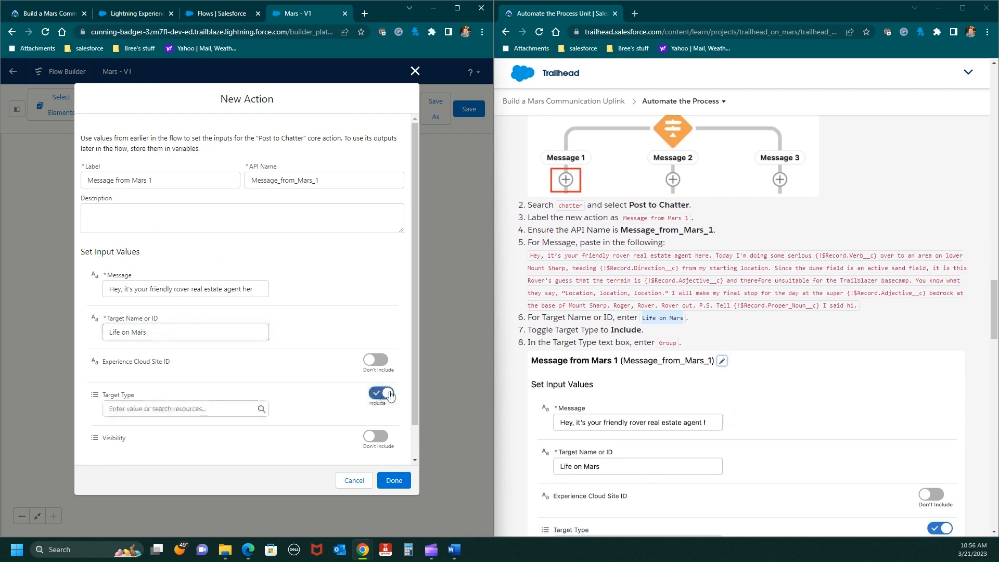
scroll(716, 386, "down", 3)
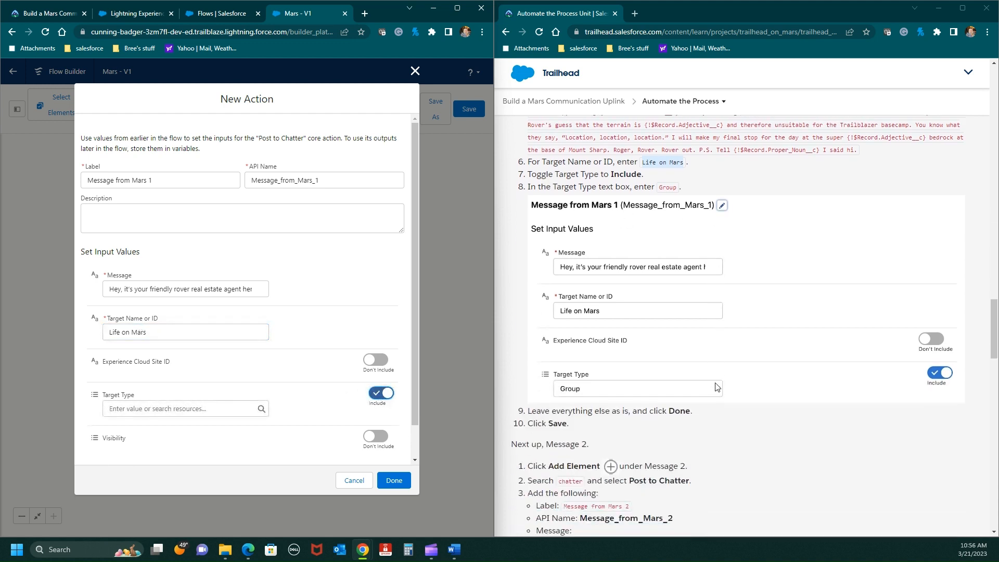
left_click(144, 410)
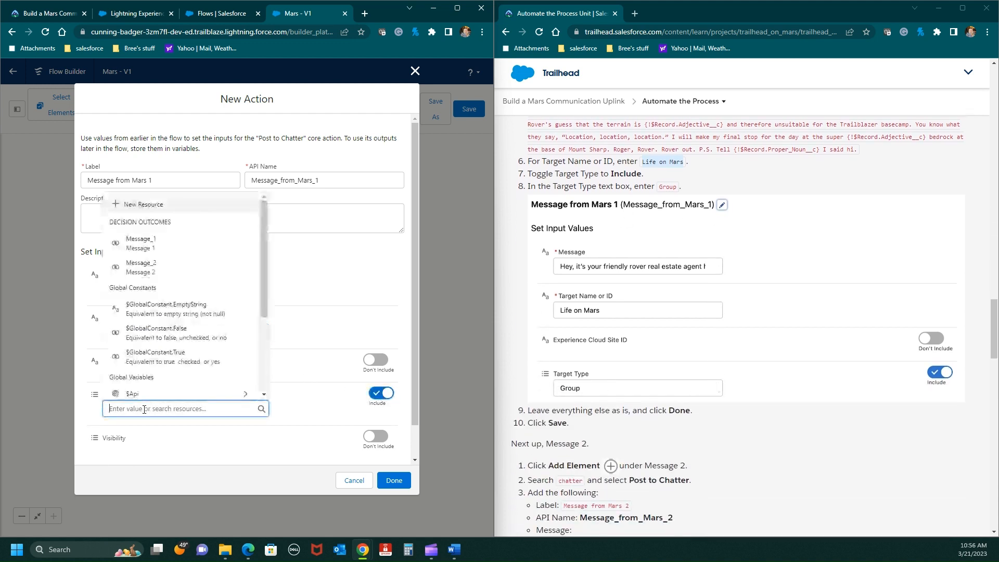
type("Gr")
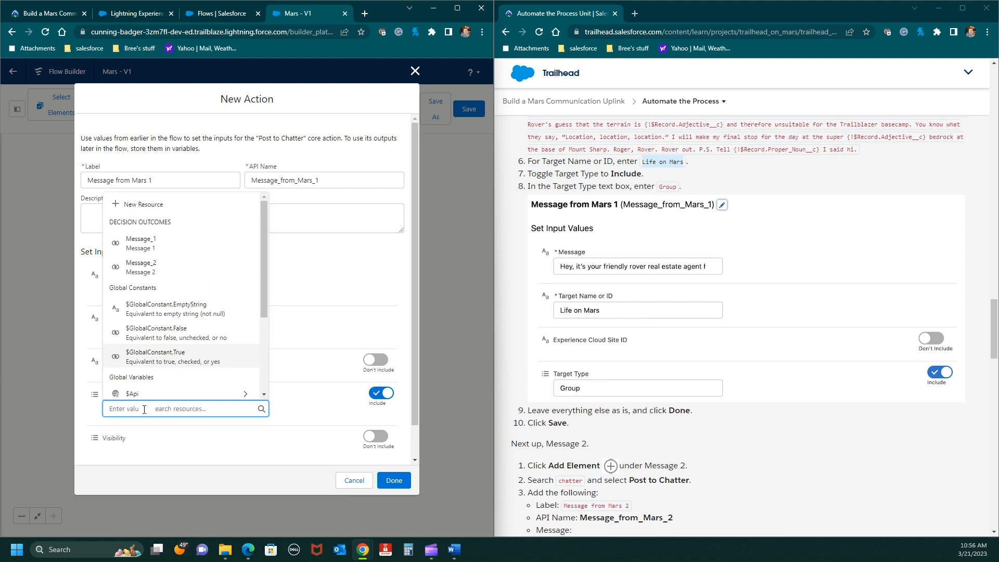
type("ou")
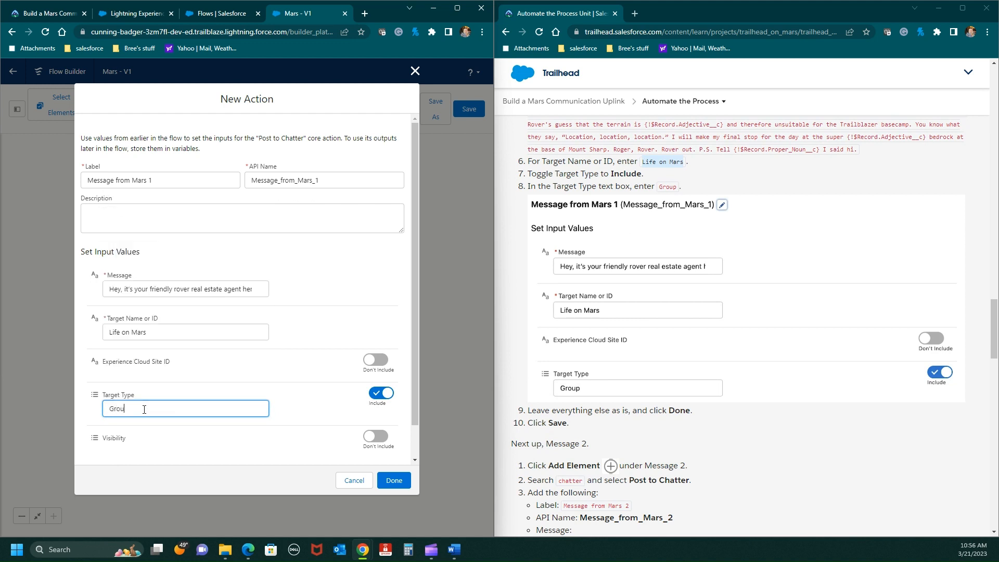
type("p")
left_click(394, 480)
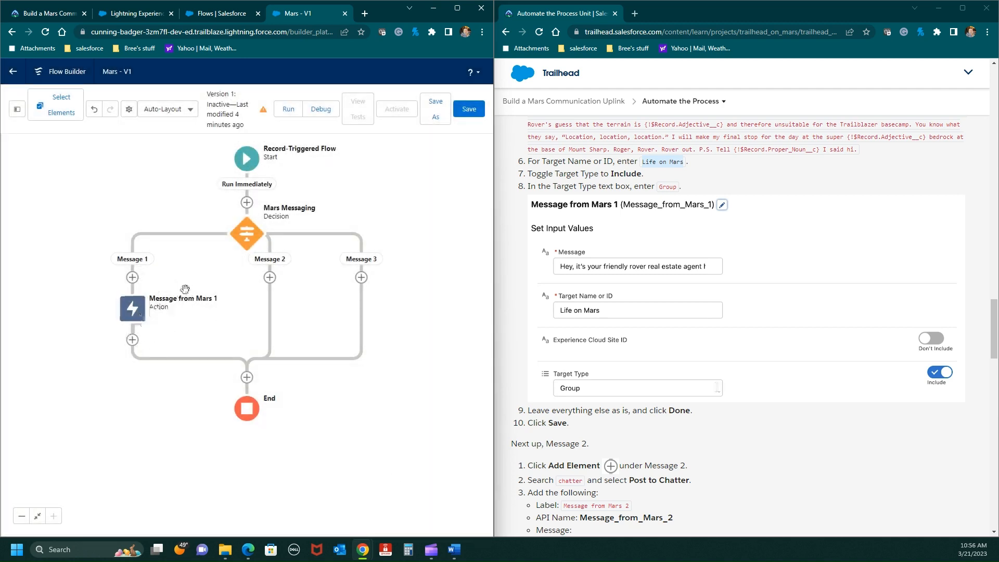
- Add a Post to Chatter action under the Message 2 outcome, searching the elements for "chatter"
left_click(269, 282)
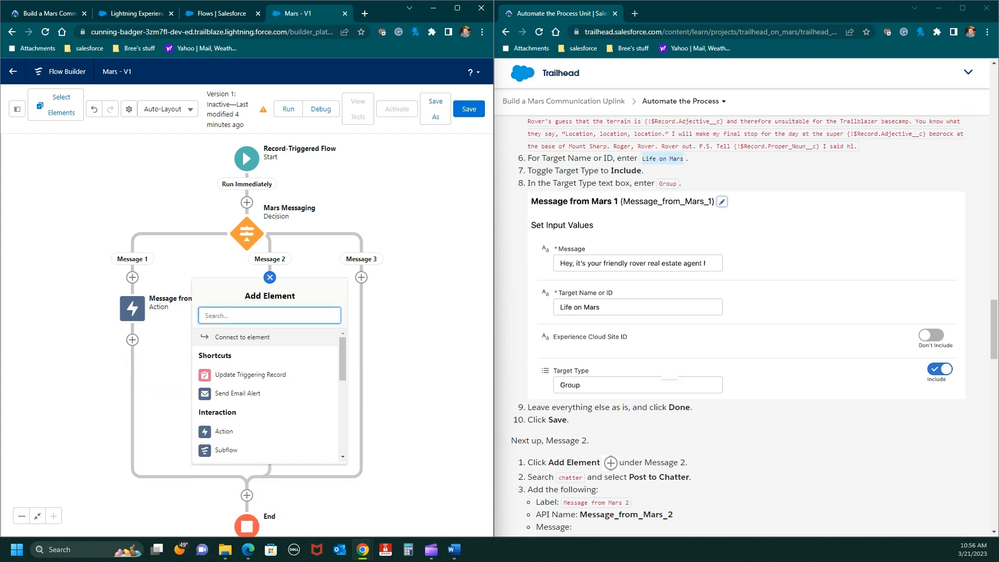
scroll(662, 373, "down", 2)
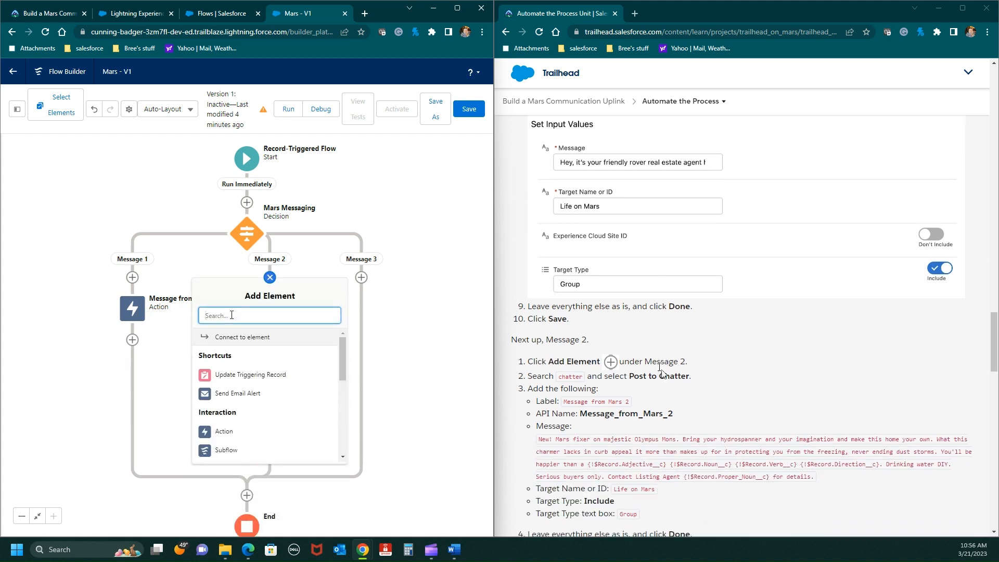
type("chatter")
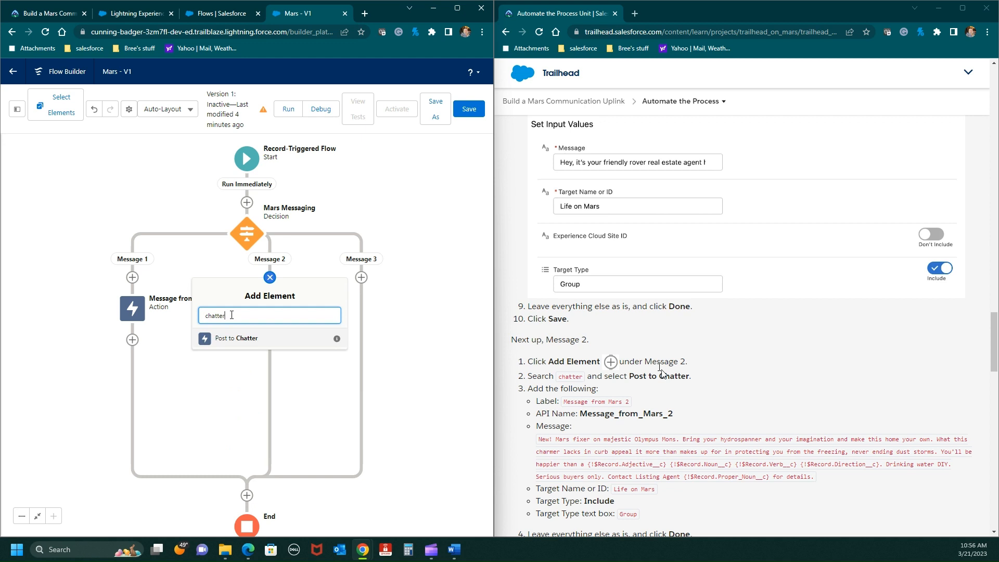
left_click(217, 342)
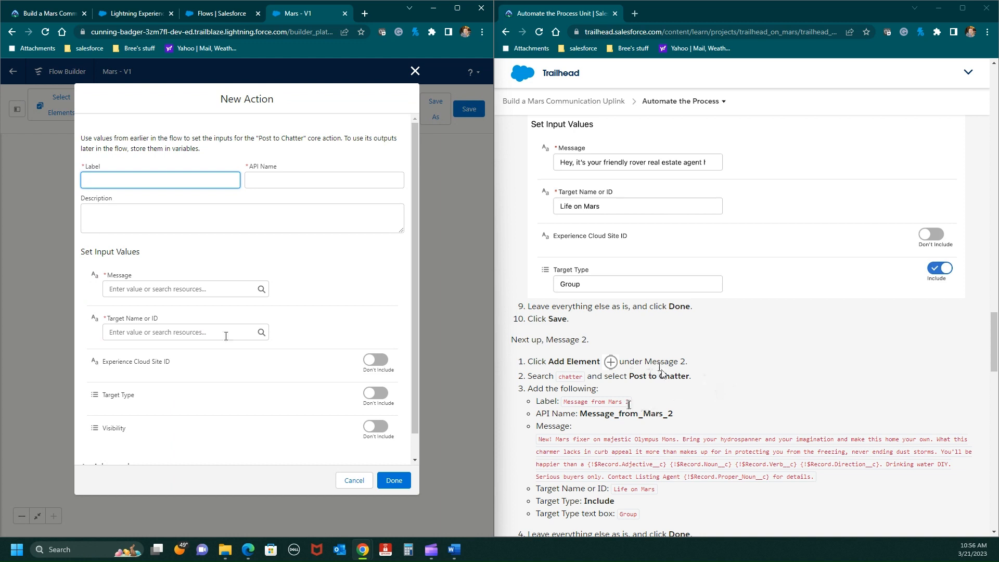
- Label the new action Message from Mars 2, copied from the instructions, and let its API name fill in as Message_from_Mars_2
left_click_drag(629, 404, 563, 404)
right_click(566, 401)
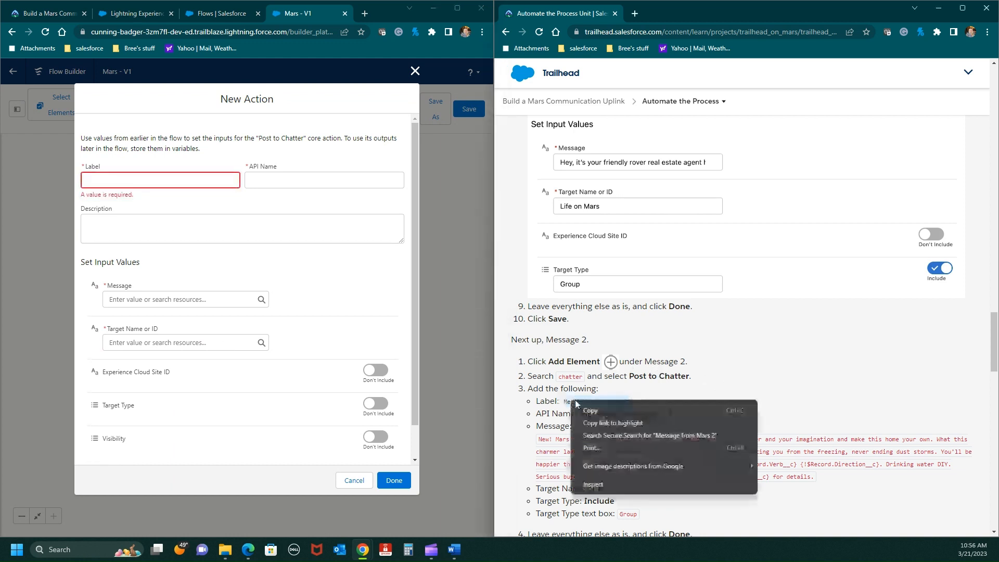
left_click(593, 407)
left_click(99, 181)
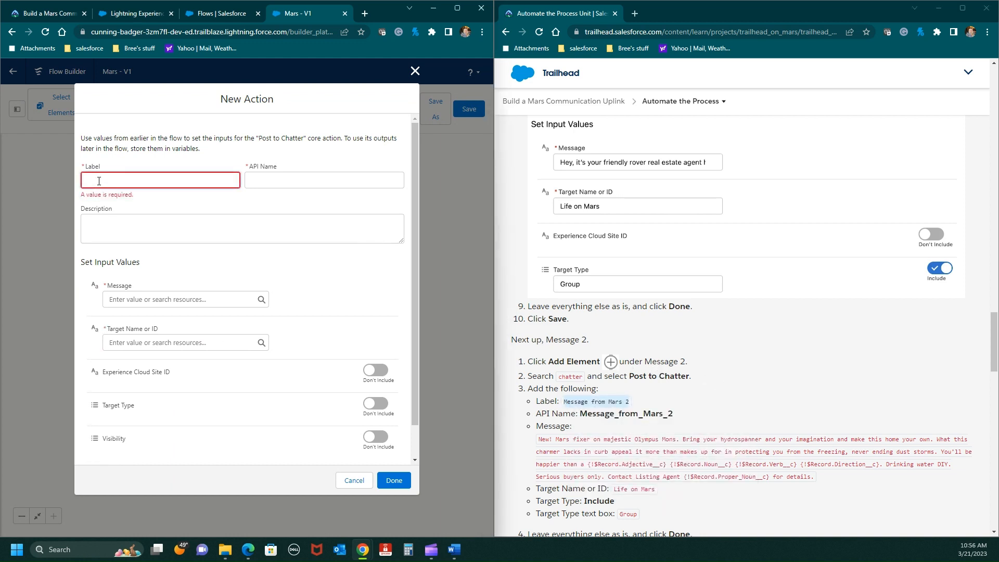
key("ctrl+v")
left_click(250, 228)
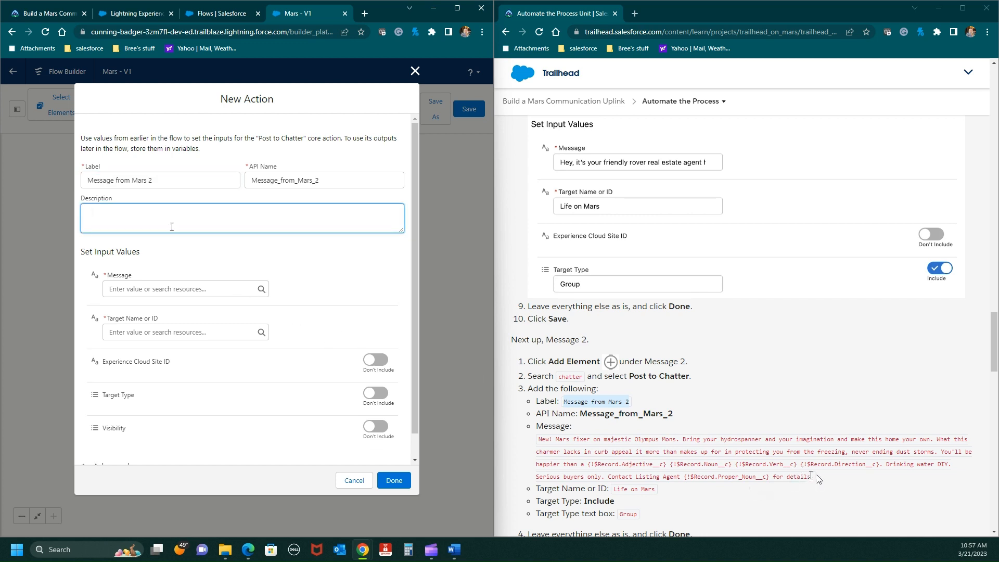
- Fill the action's Message with the instructions' Olympus Mons text, from "New! Mars fixer" to "Contact Listing Agent {!$Record.Proper_Noun__c} for details"
left_click_drag(813, 474, 540, 438)
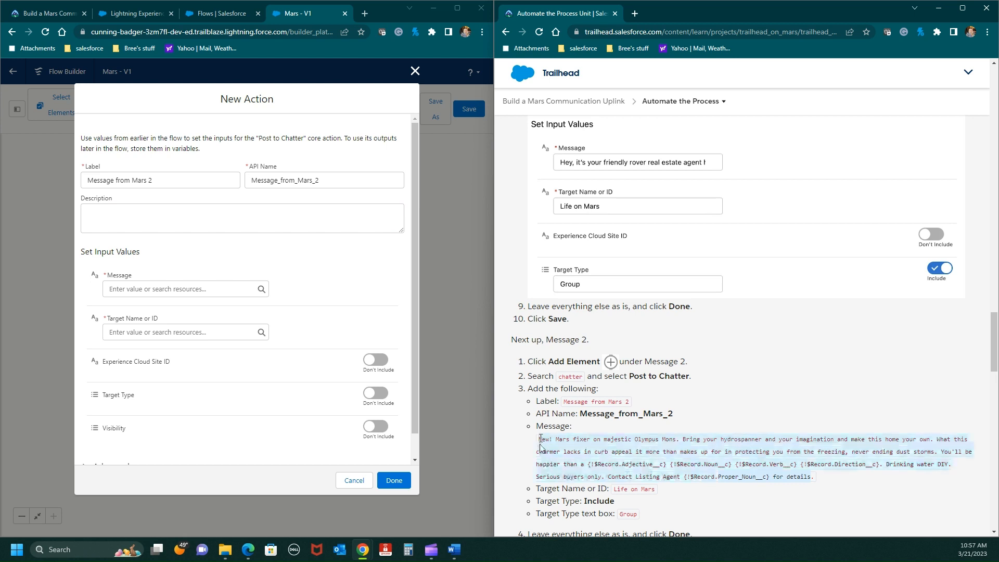
right_click(540, 439)
left_click(593, 352)
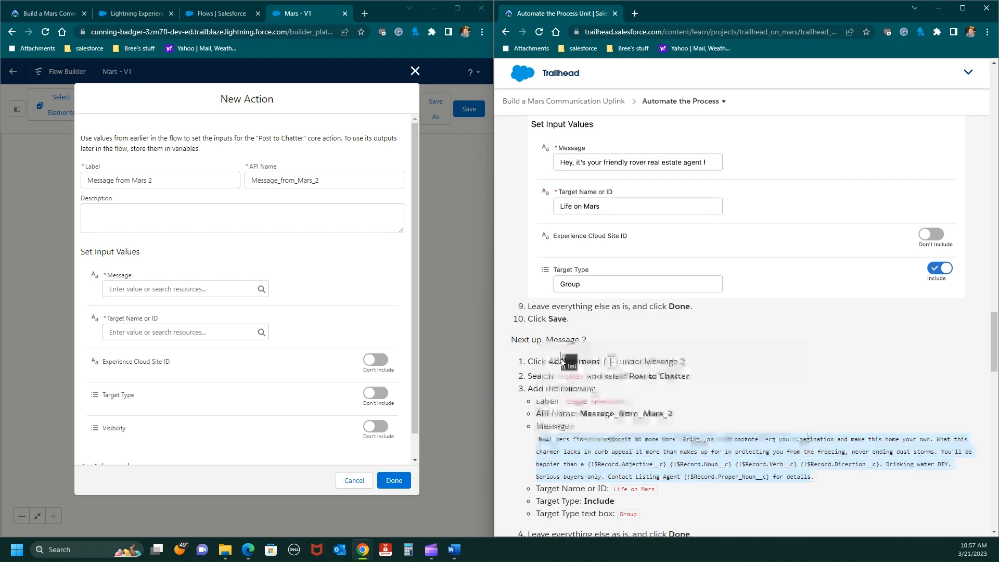
left_click(125, 280)
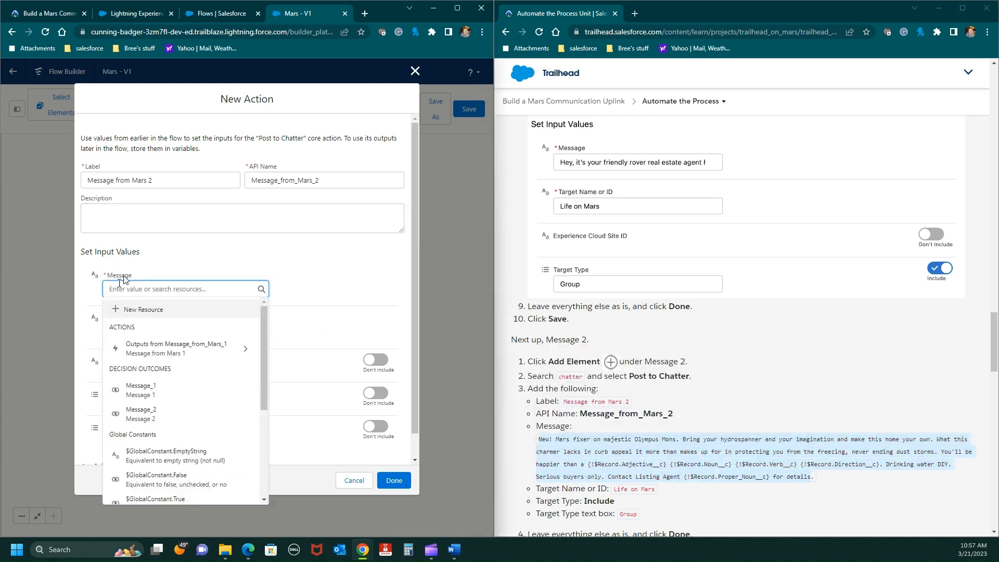
key("ctrl+v")
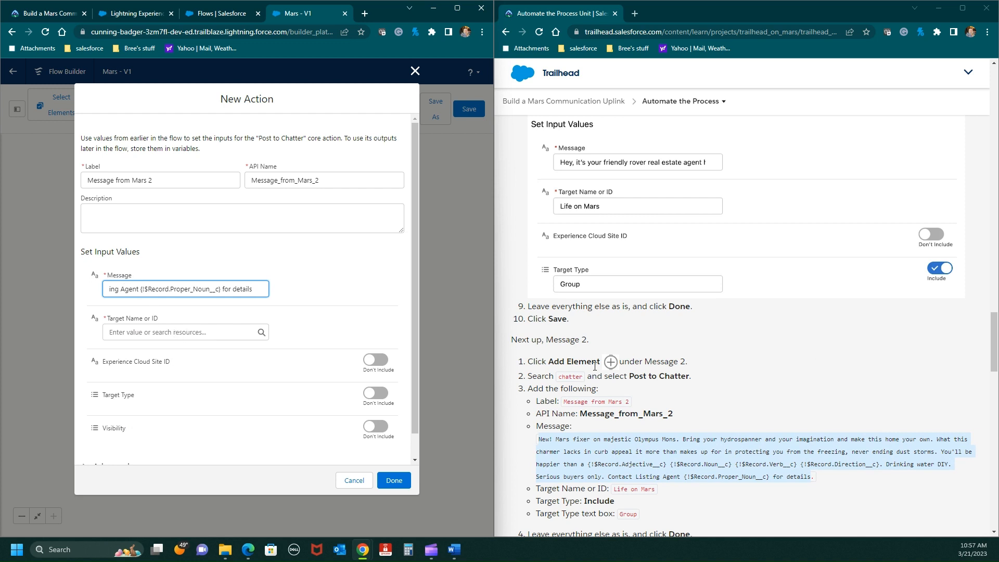
- Set the Message from Mars 2 action's Target Name or ID to Life on Mars, copied from the instructions
scroll(594, 366, "down", 3)
left_click_drag(656, 333, 612, 333)
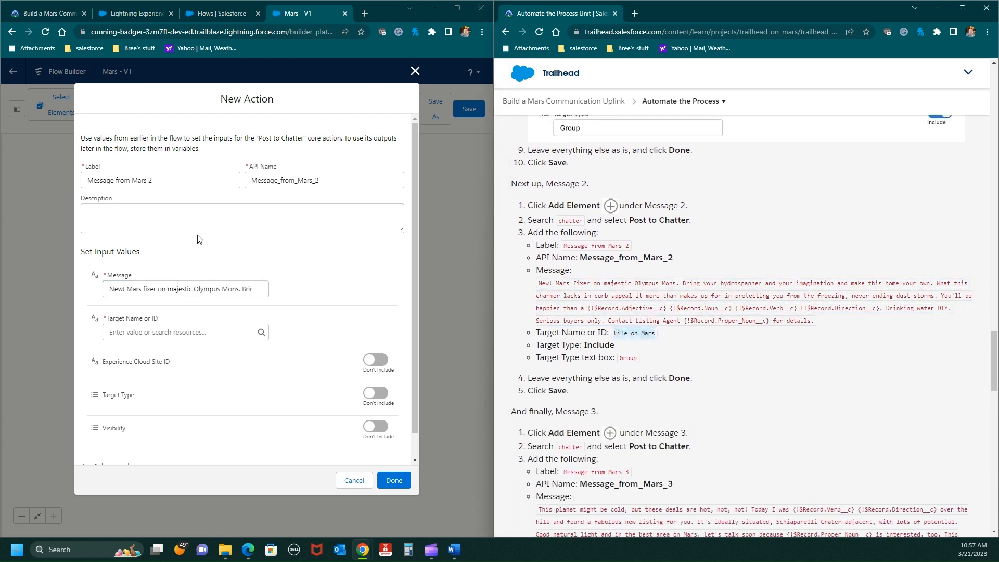
left_click(121, 334)
key("ctrl+v")
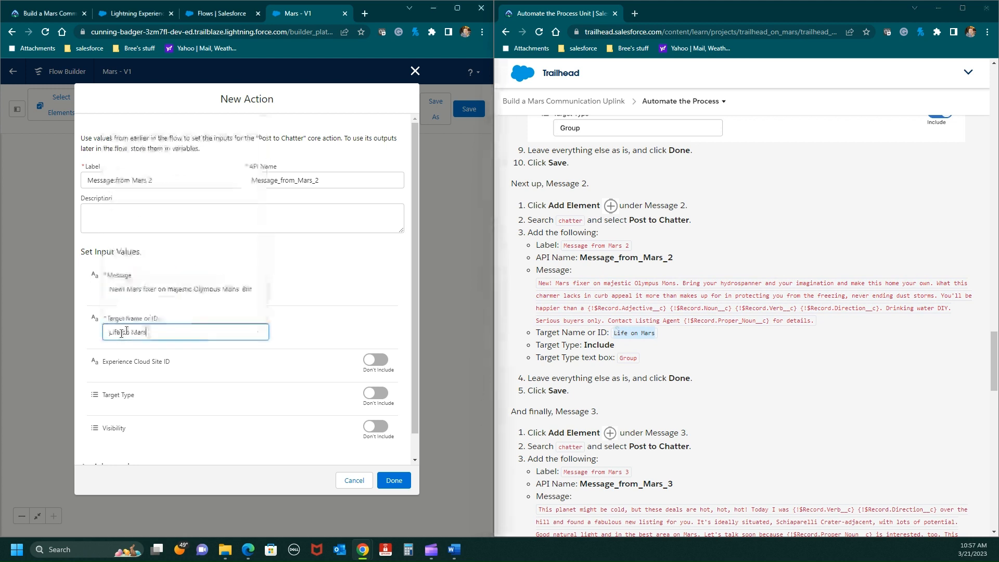
- Include the Target Type, set it to Group, and finish the Message from Mars 2 action
left_click(376, 394)
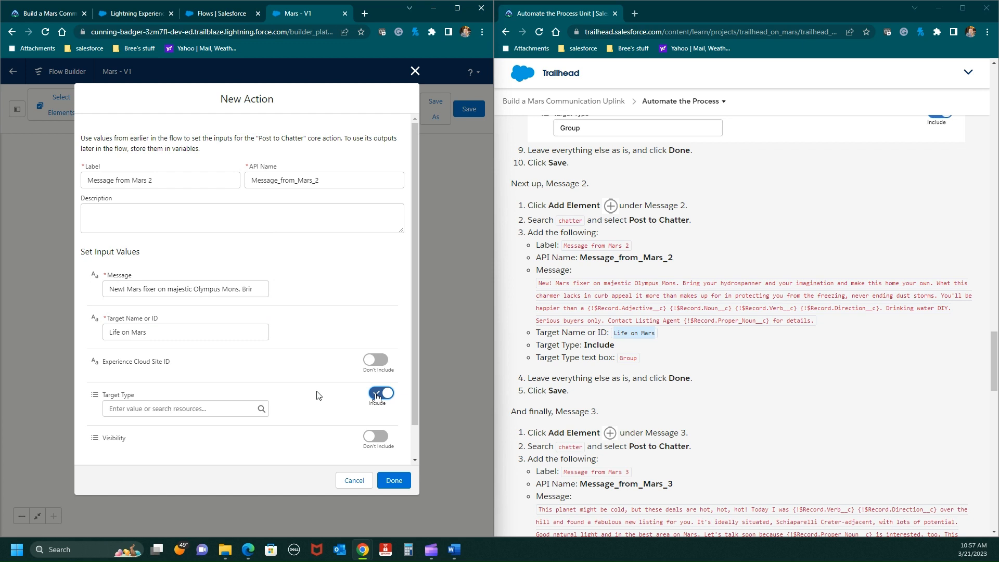
left_click(126, 409)
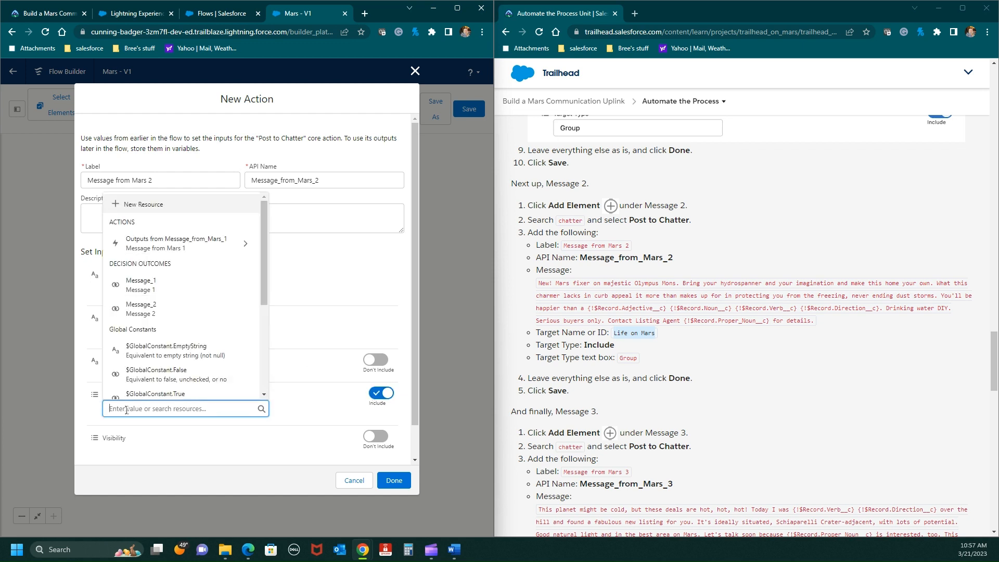
type("Group")
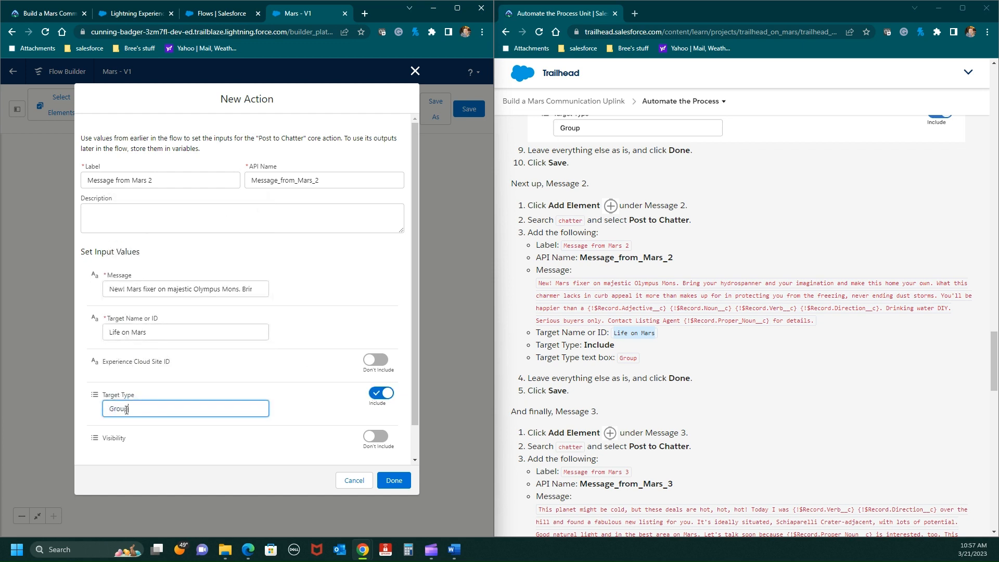
left_click(393, 480)
- Add a Post to Chatter action under the Message 3 outcome, searching the elements for "cha"
scroll(574, 425, "down", 1)
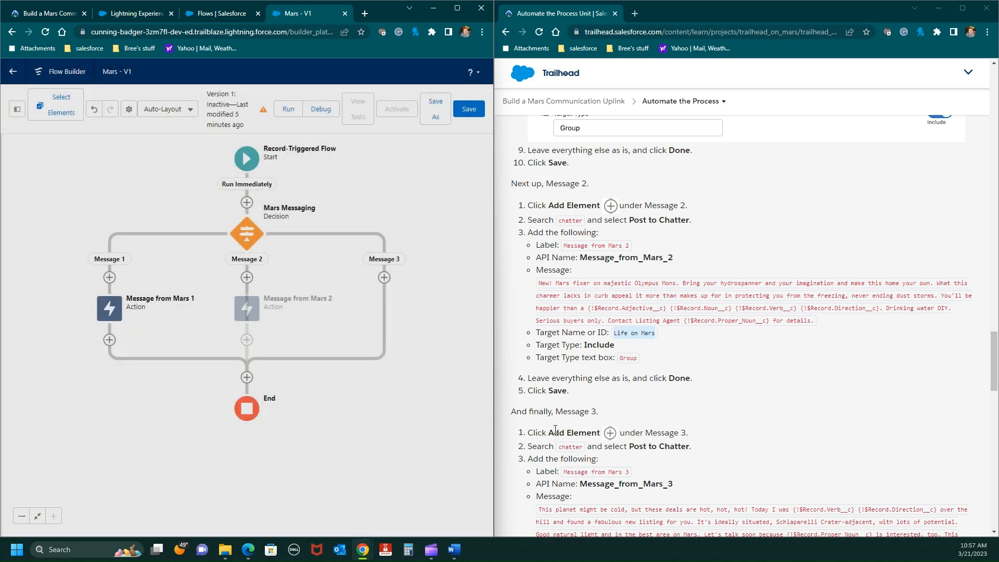
scroll(575, 425, "down", 4)
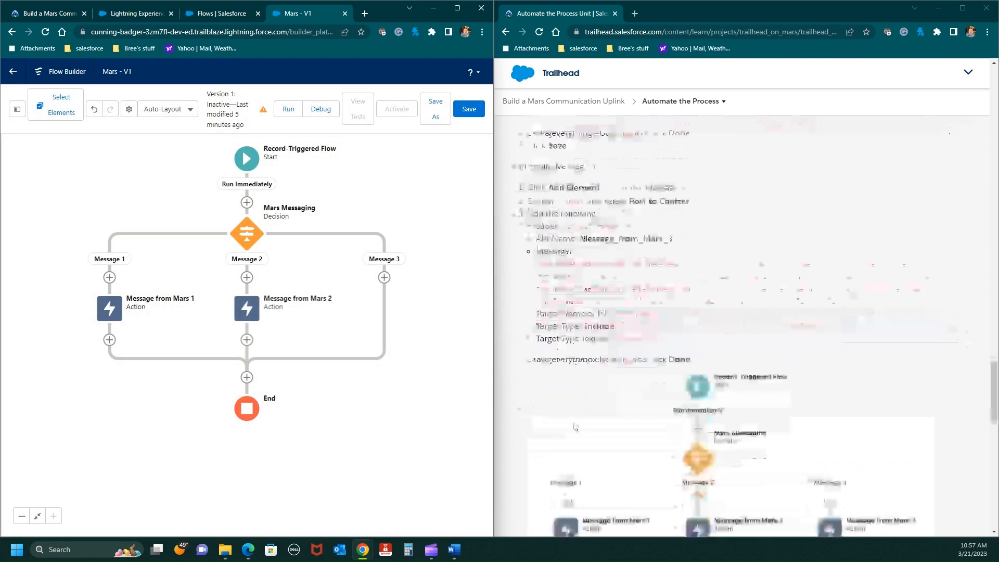
left_click(385, 277)
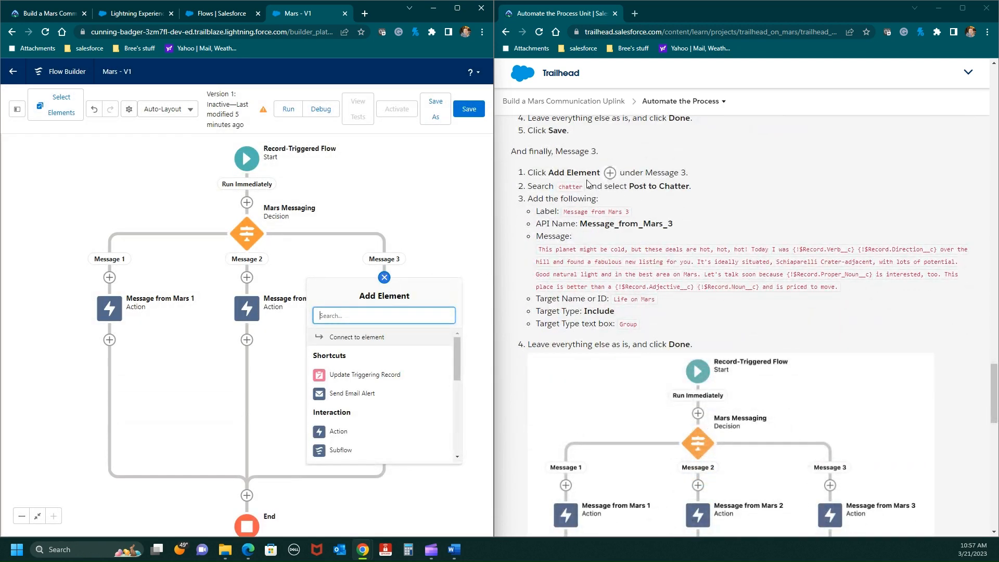
type("cha")
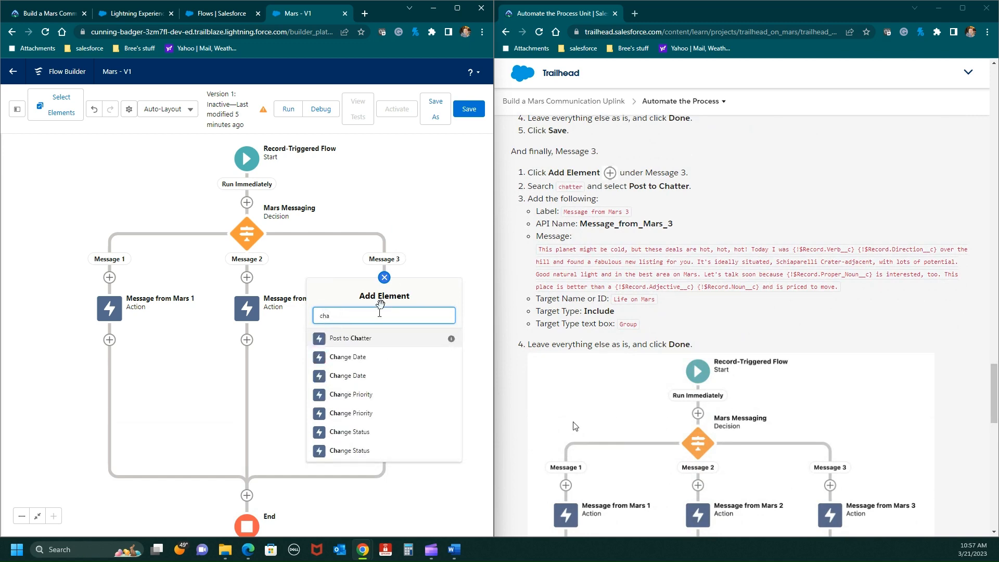
left_click(350, 338)
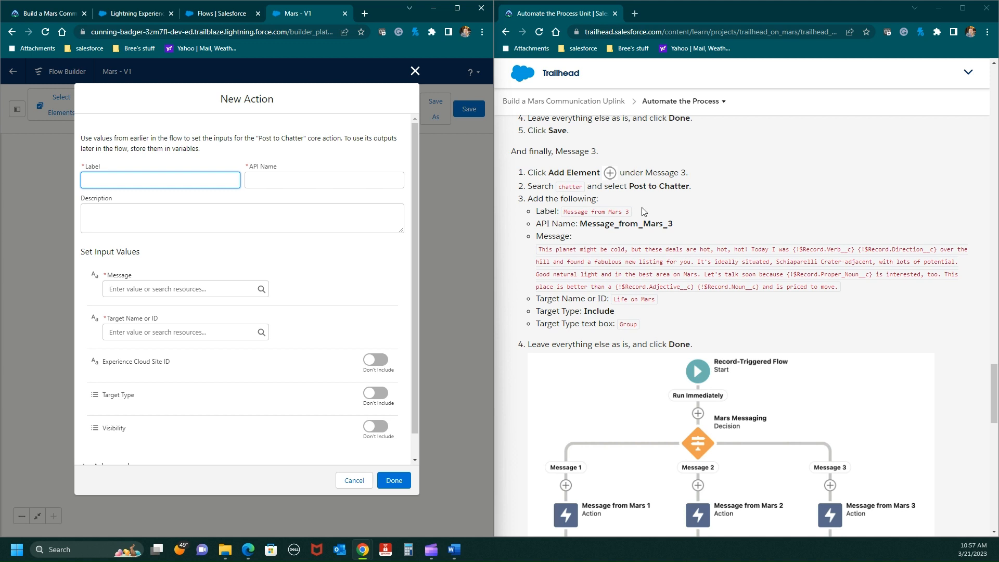
- Label the new action Message from Mars 3, copied from the instructions, and let its API name fill in as Message_from_Mars_3
left_click_drag(630, 212, 563, 213)
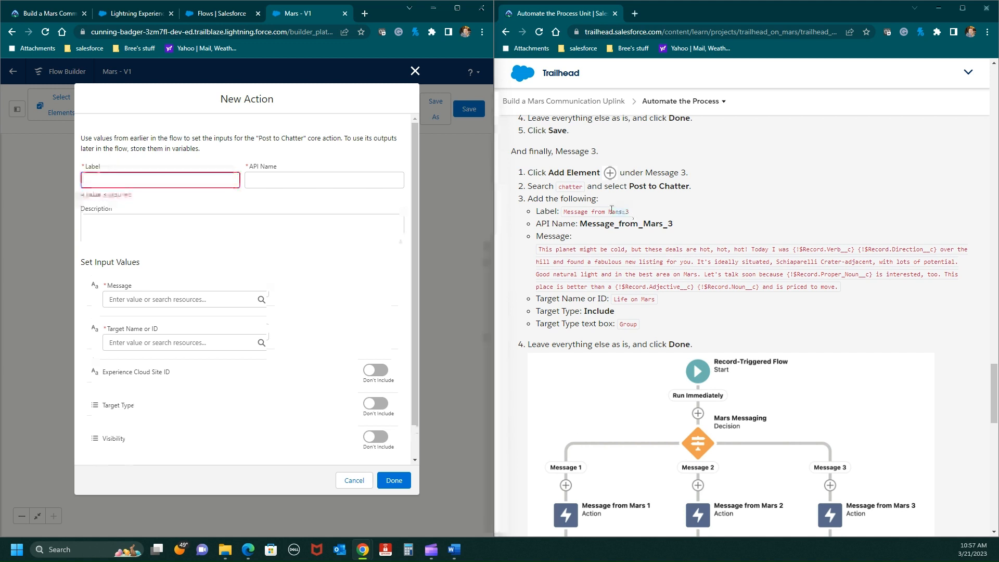
right_click(574, 209)
left_click(599, 218)
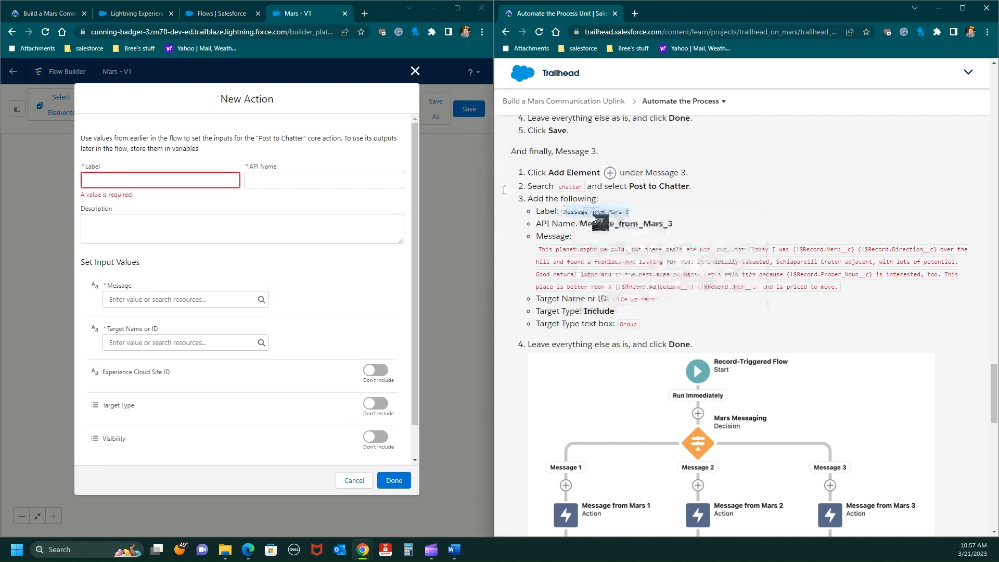
left_click(197, 174)
key("ctrl+v")
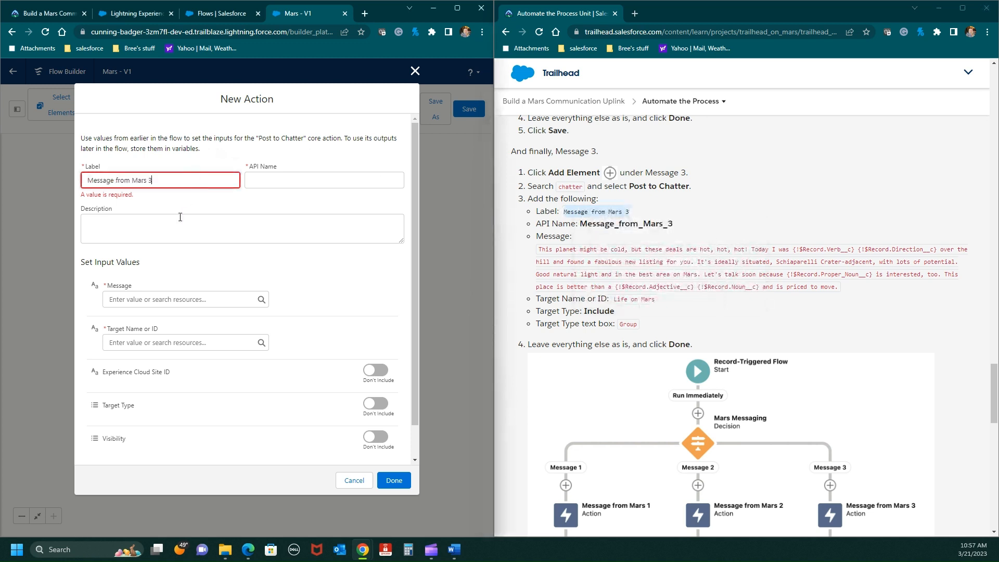
left_click(197, 223)
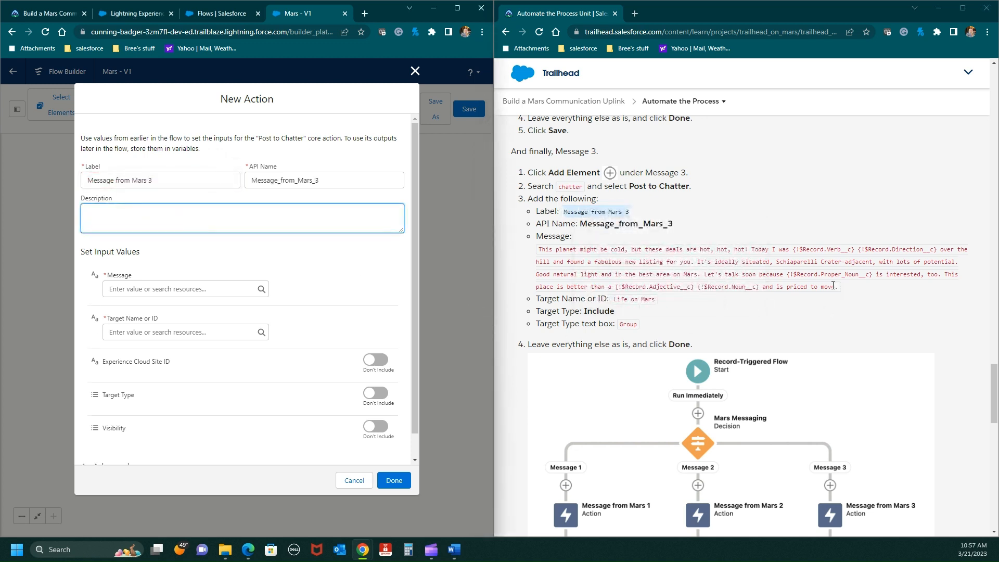
- Fill the Message from Mars 3 action's Message with the "This planet might be cold, but these deals are hot, hot, hot!" text copied from the instructions
left_click_drag(832, 286, 537, 249)
right_click(549, 254)
left_click(588, 263)
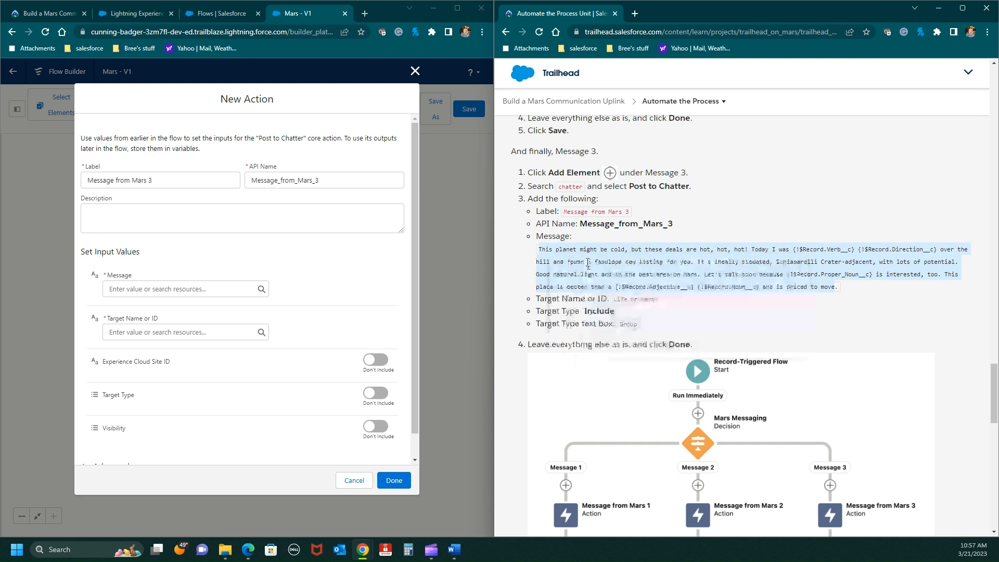
left_click(111, 291)
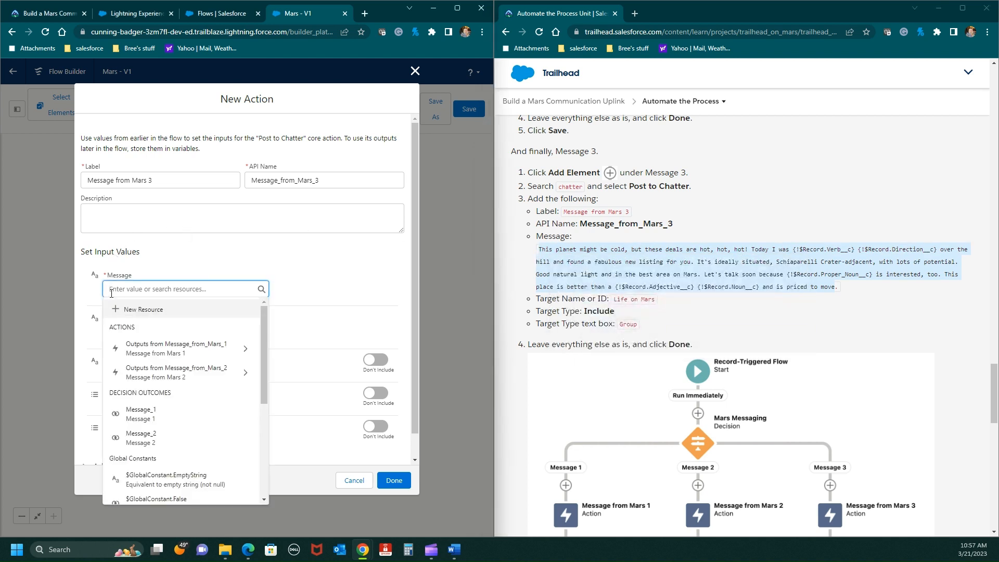
key("ctrl+v")
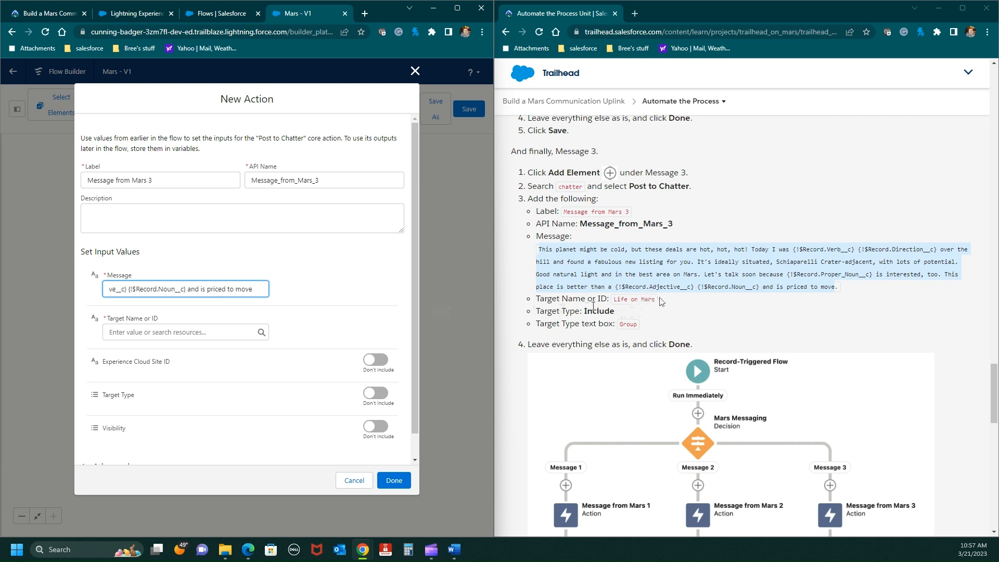
- Set the Message from Mars 3 action's Target Name or ID to Life on Mars, copied from the instructions
left_click_drag(656, 300, 615, 298)
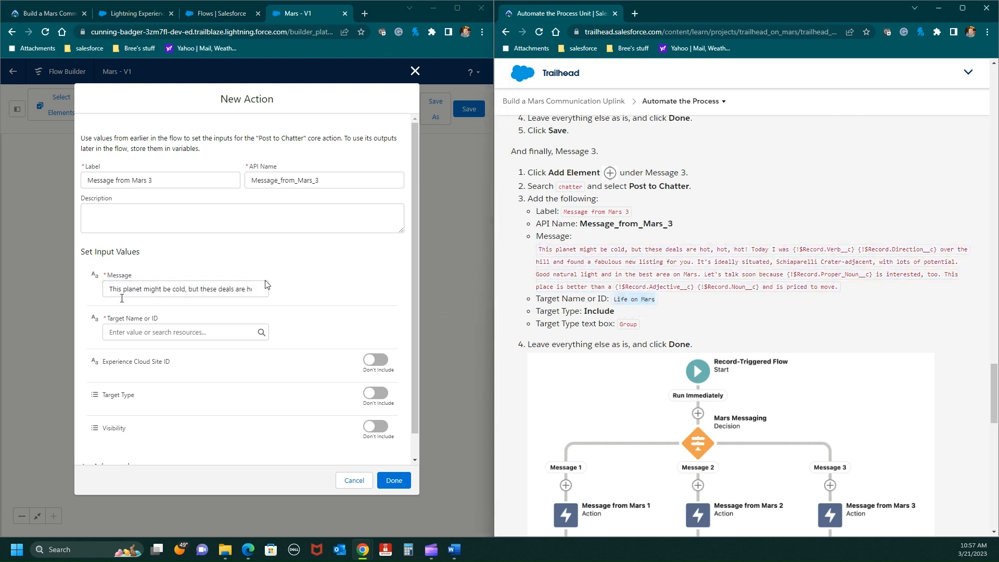
left_click(112, 332)
key("ctrl+v")
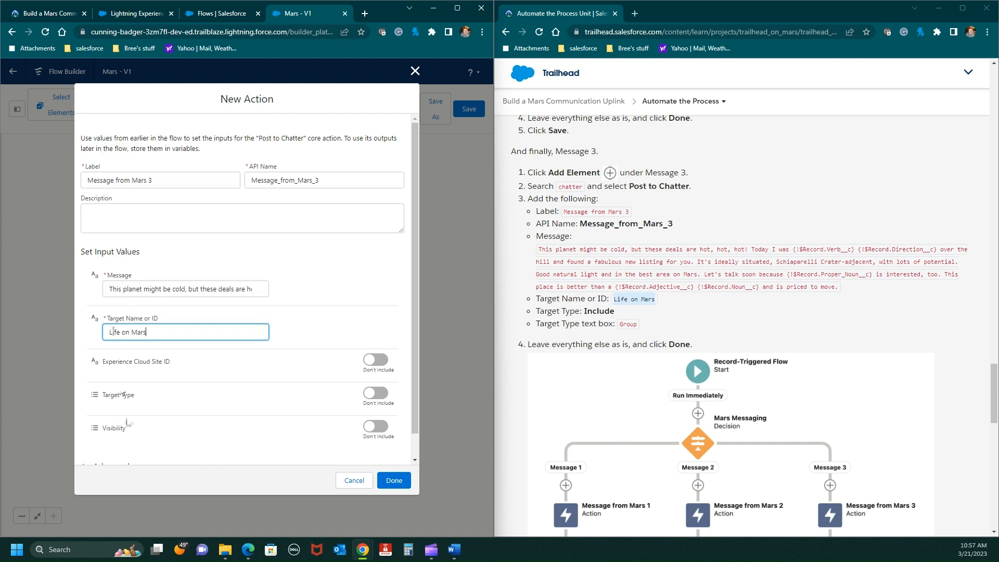
- Include the Target Type, set it to Group, and finish the Message from Mars 3 action
left_click(379, 394)
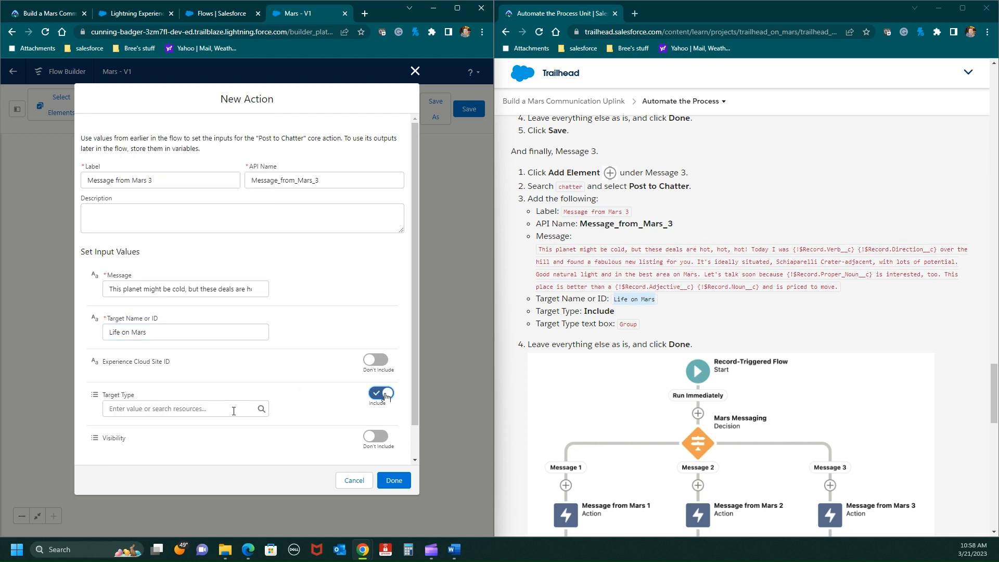
left_click(141, 408)
type("Group")
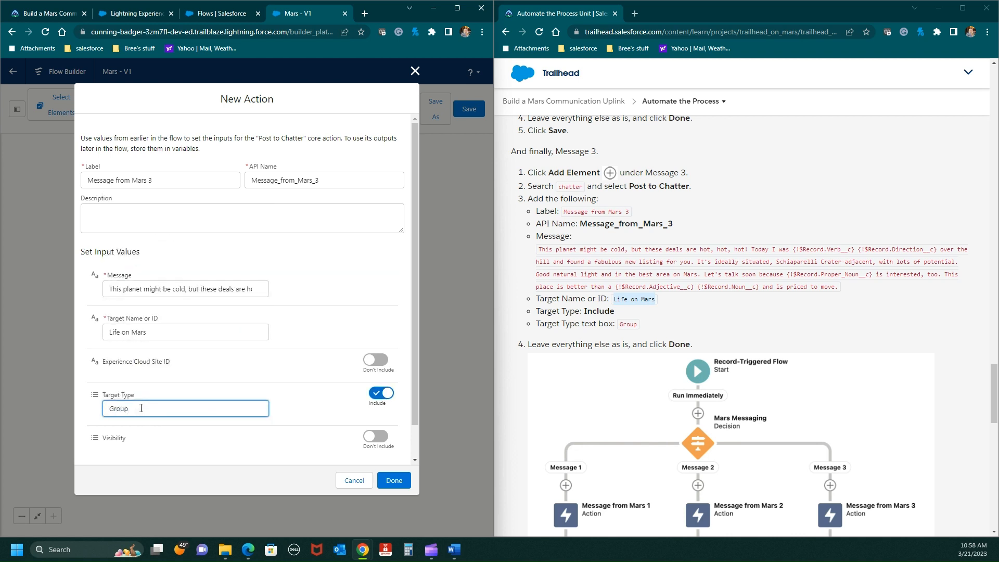
left_click(394, 480)
- Save the completed Mars flow and activate it, following the unit's activation instructions
scroll(728, 312, "down", 4)
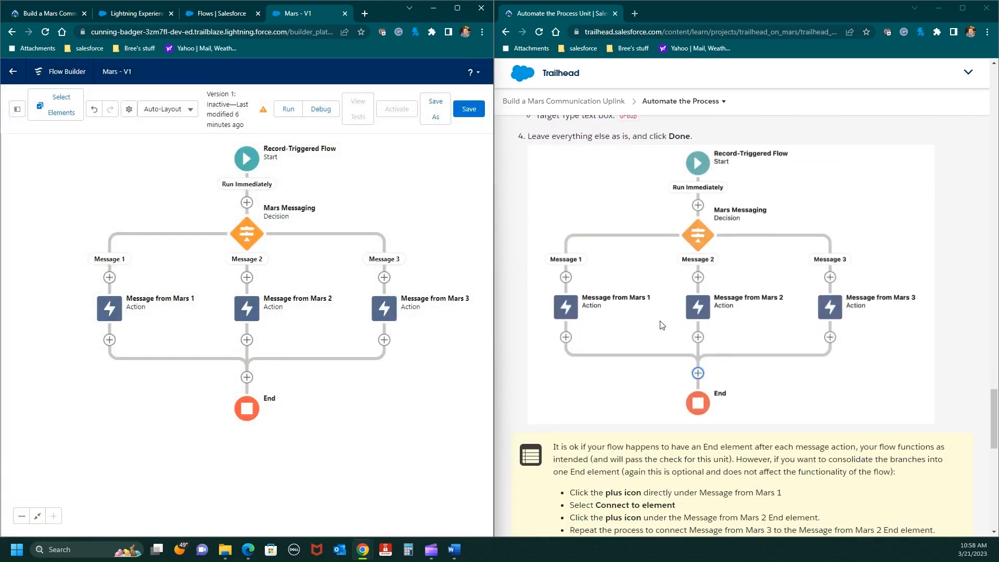
scroll(662, 324, "down", 5)
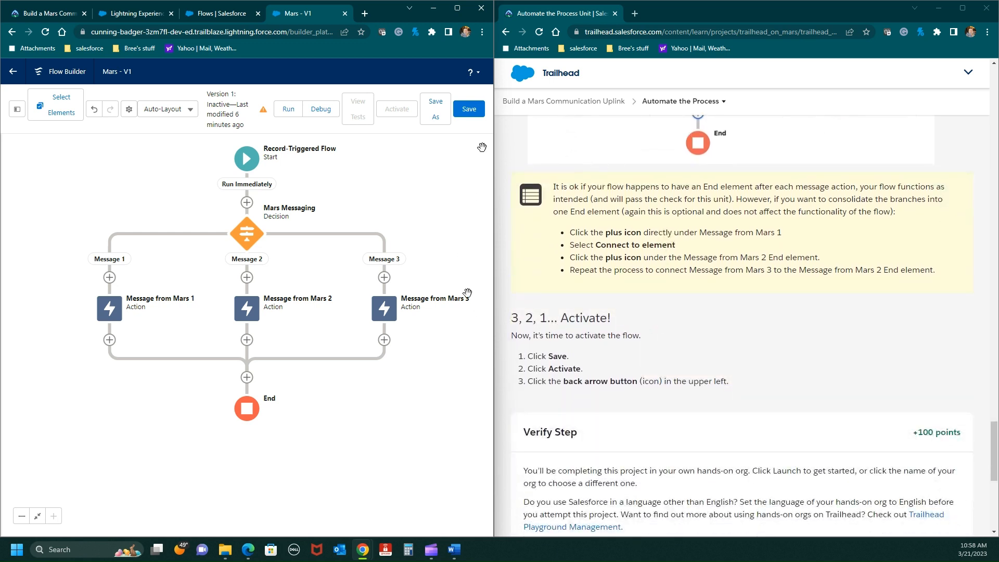
left_click(467, 113)
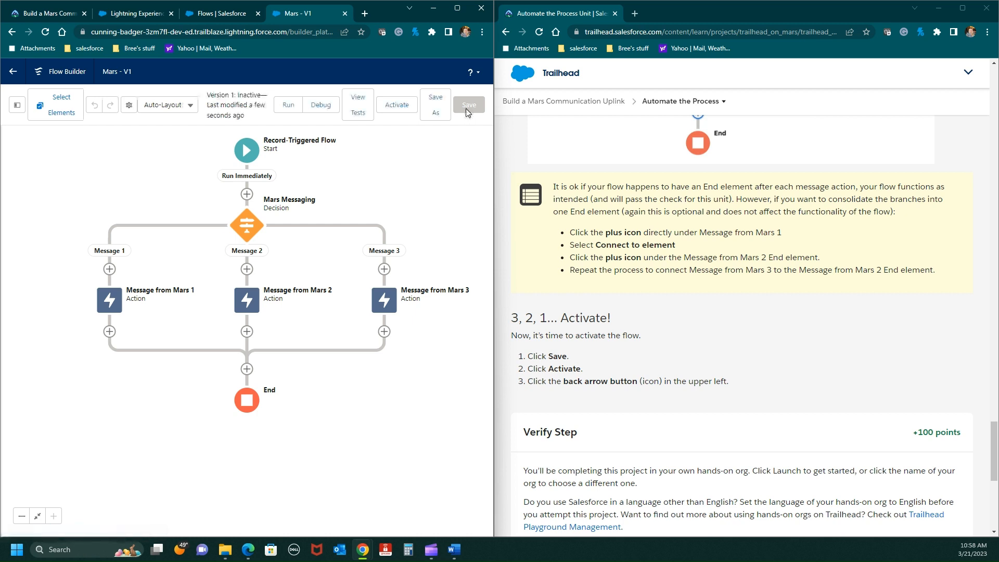
left_click(397, 109)
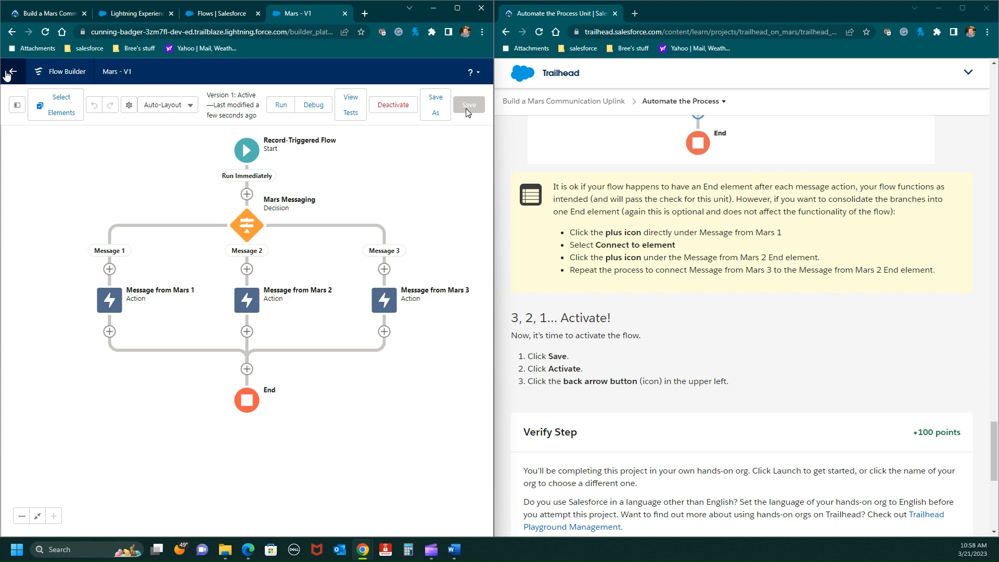
- Leave the flow for the Flows list in Setup and submit the Trailhead unit's step for verification
left_click(15, 73)
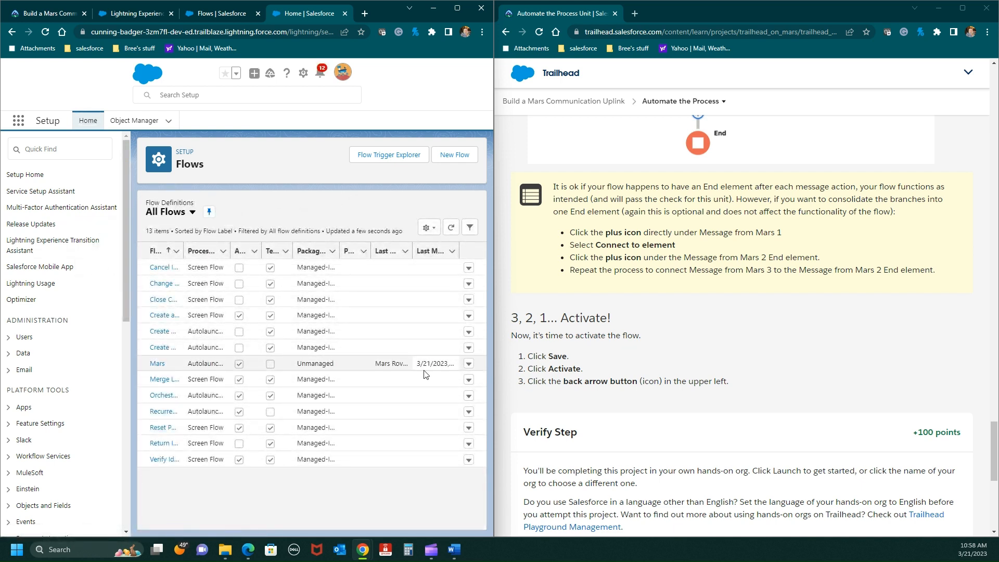
scroll(667, 403, "down", 4)
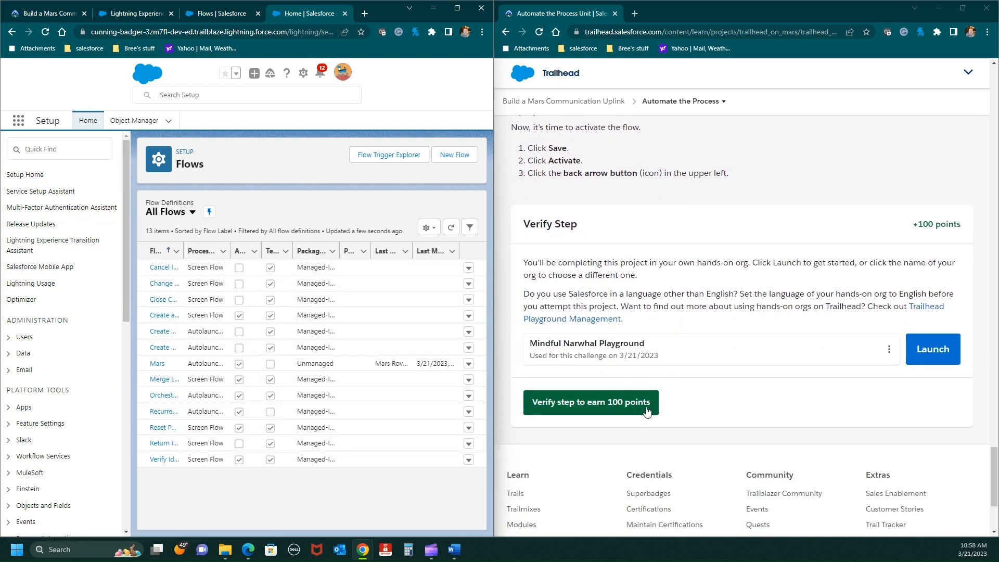
left_click(596, 411)
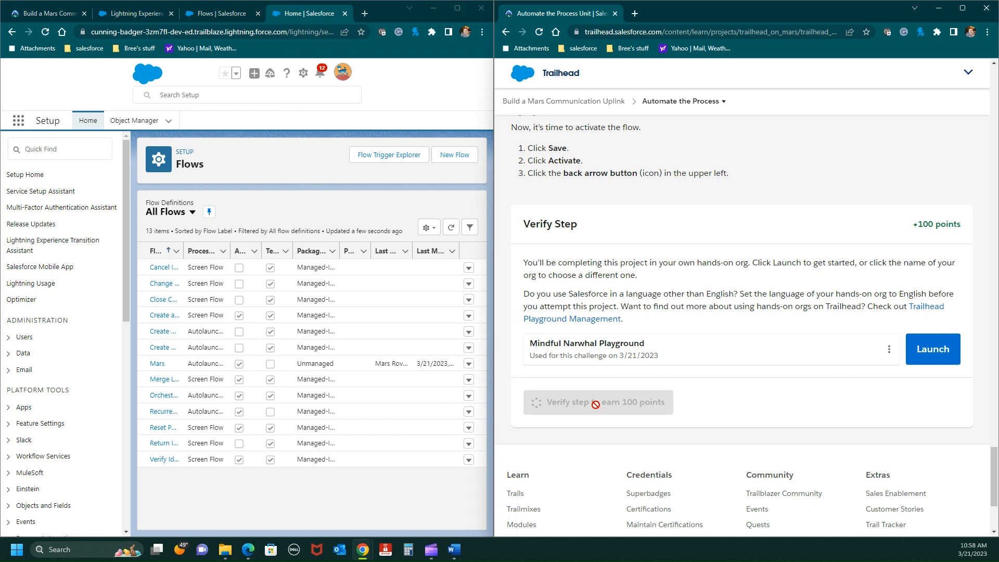